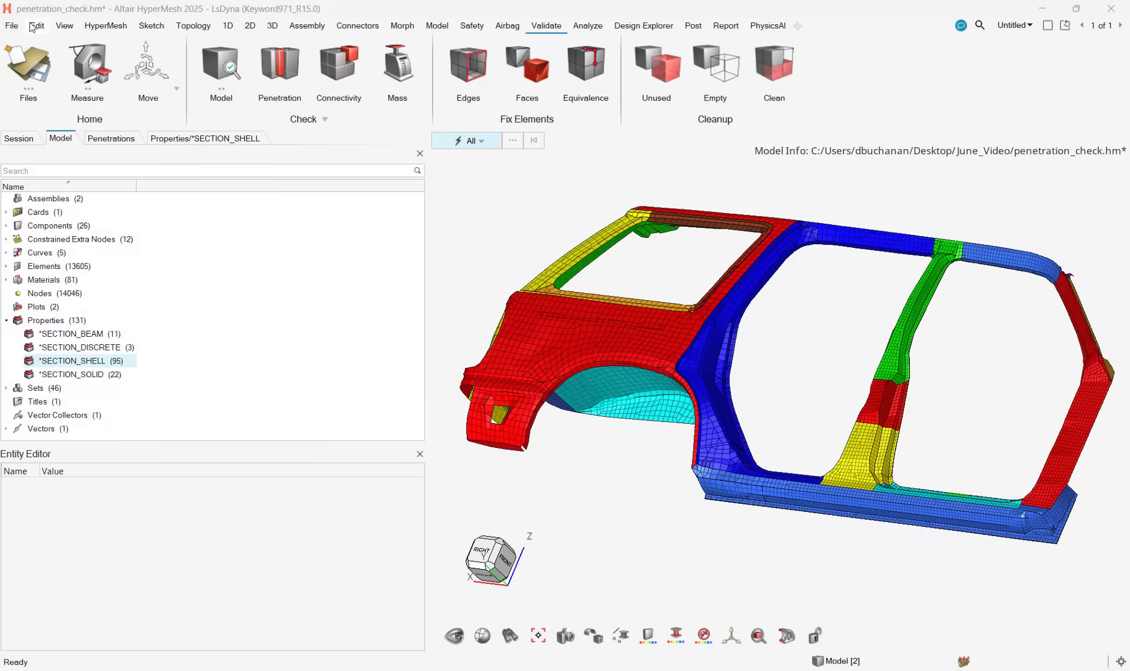
- Show the File menu's Solver Interface list, with LsDyna Keyword971_R15.0 checked as active
left_click(19, 26)
mouse_move(87, 150)
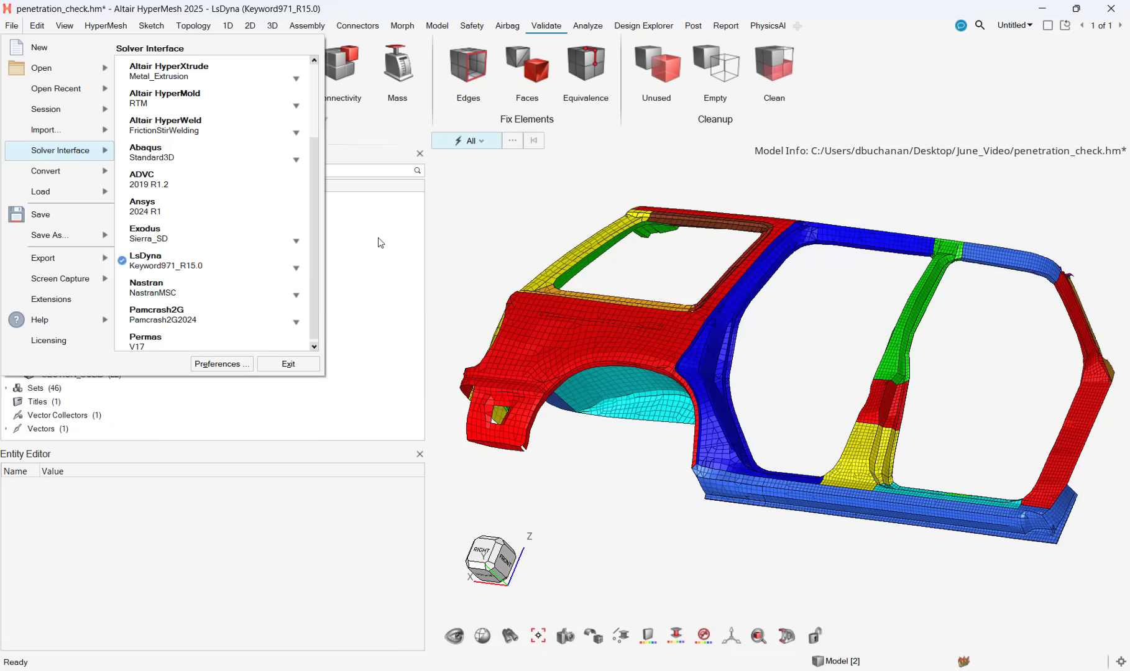
- Review the *SECTION_SHELL thickness table, then return to the component-coloured model tree
left_click(378, 237)
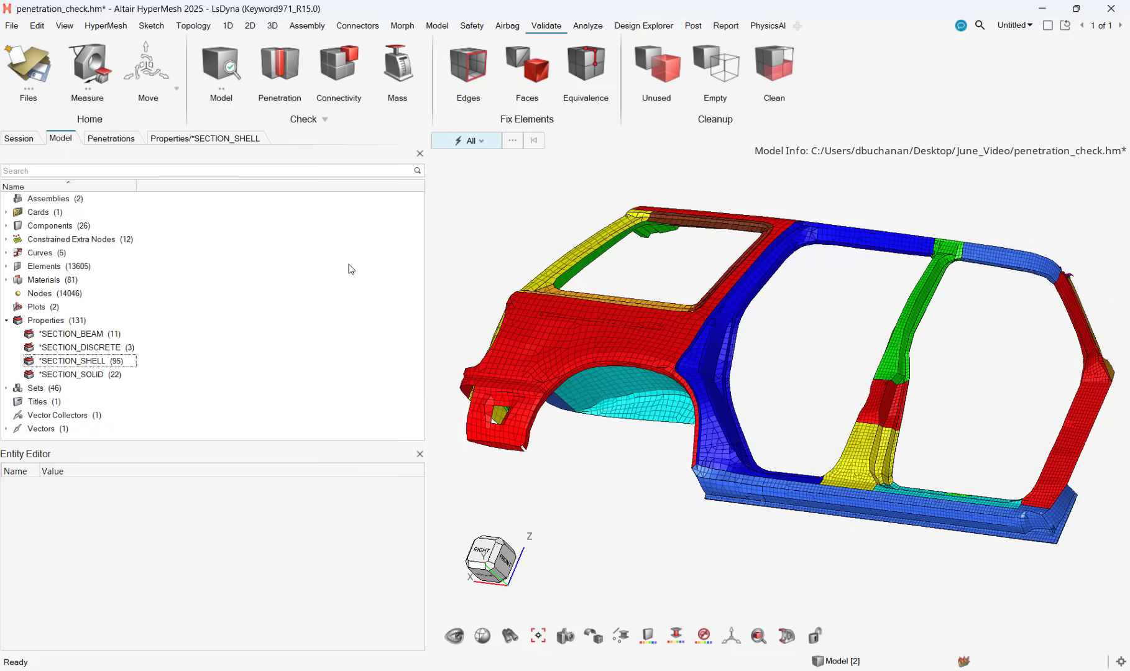
double_click(105, 361)
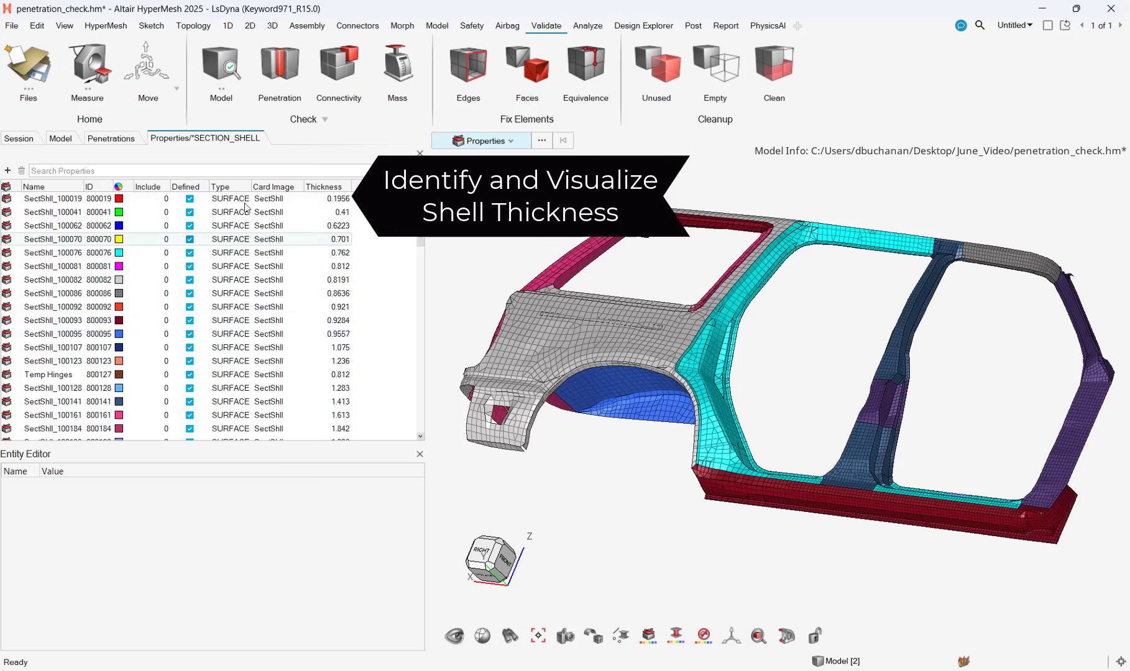
left_click(60, 138)
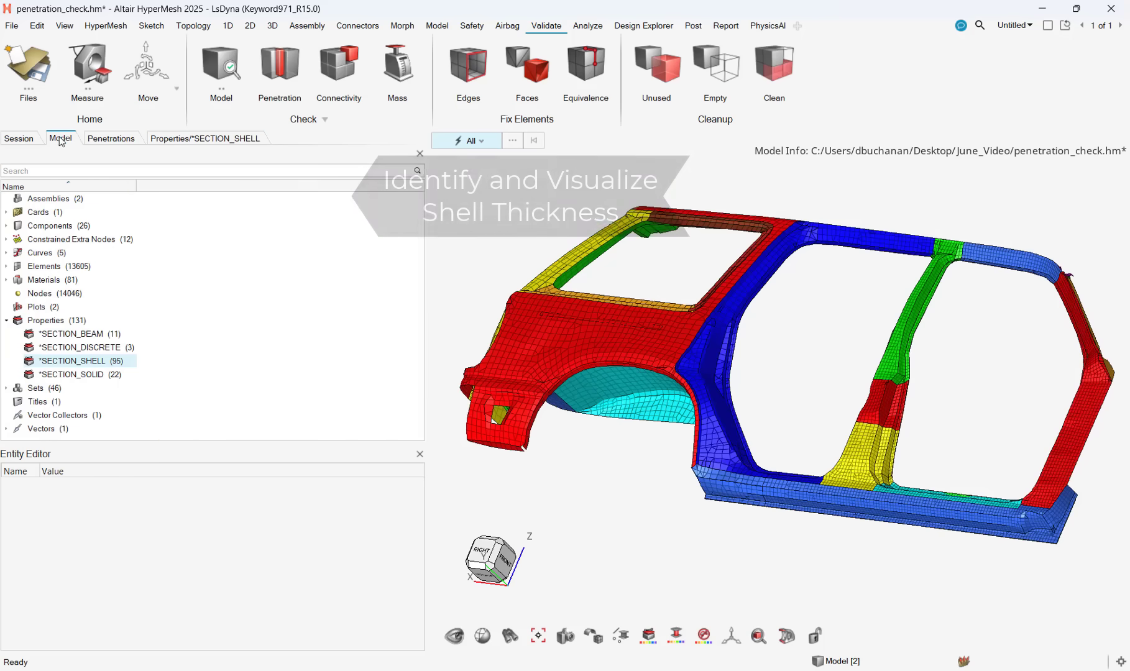
- Open Validate > Penetration and box-select all 26 body-side components for checking
left_click(277, 65)
scroll(735, 297, "down", 3)
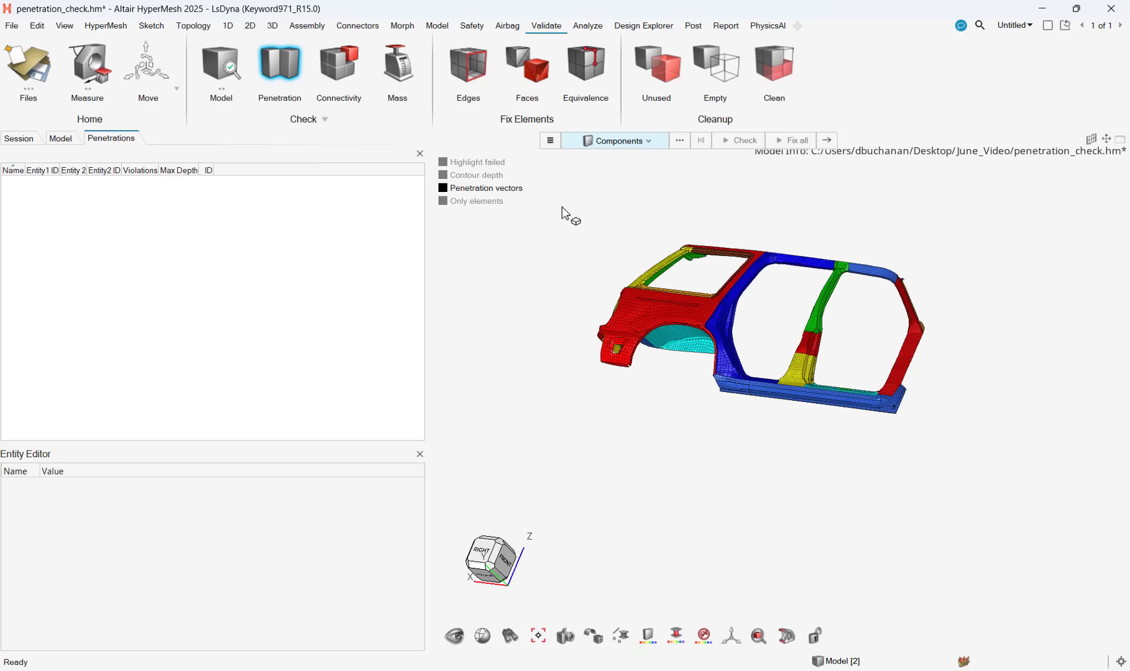
left_click_drag(561, 208, 1004, 476)
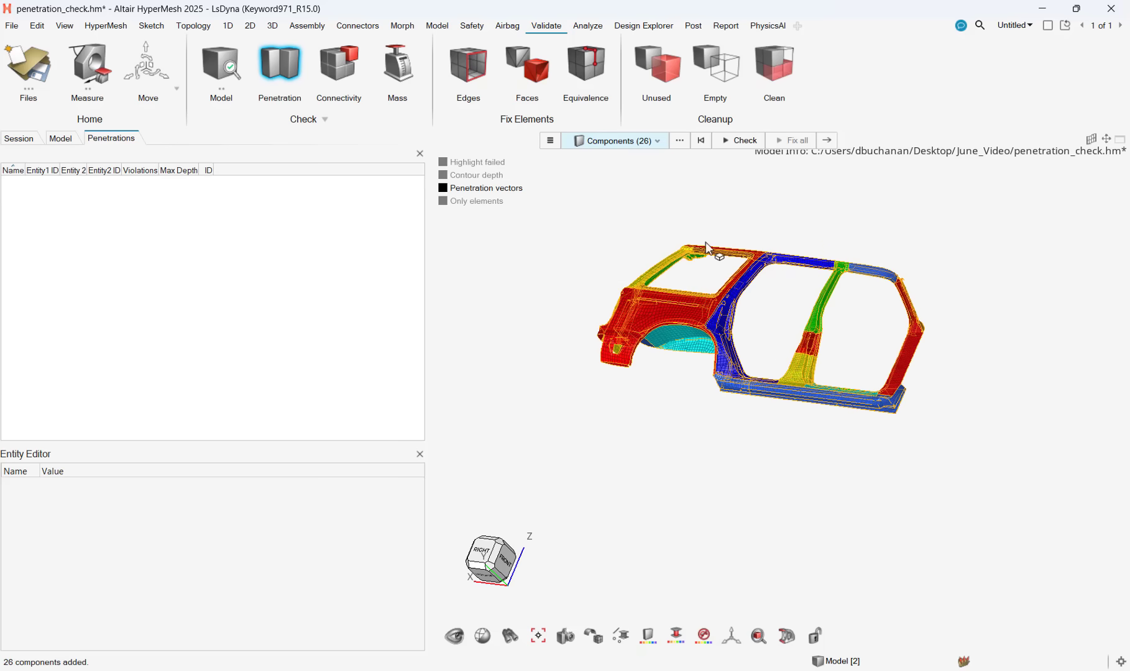
- Run the check with Embedded algorithm and Intersections and penetrations, finding 1 intersection and 10 penetrations
left_click(550, 140)
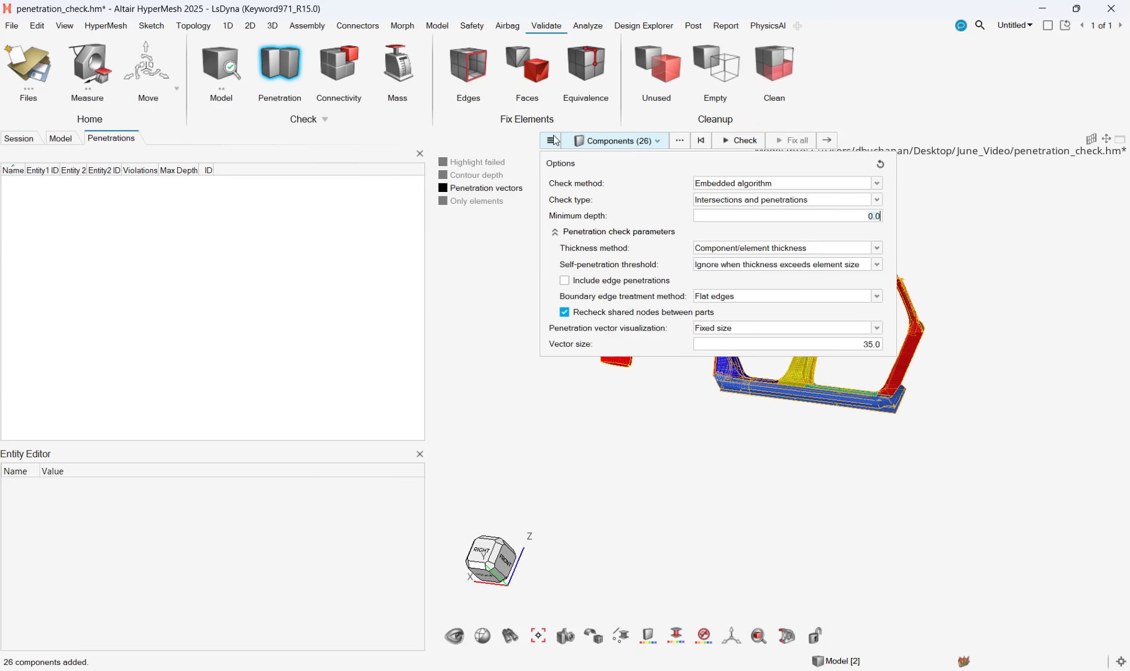
left_click(767, 184)
left_click(768, 188)
left_click(769, 202)
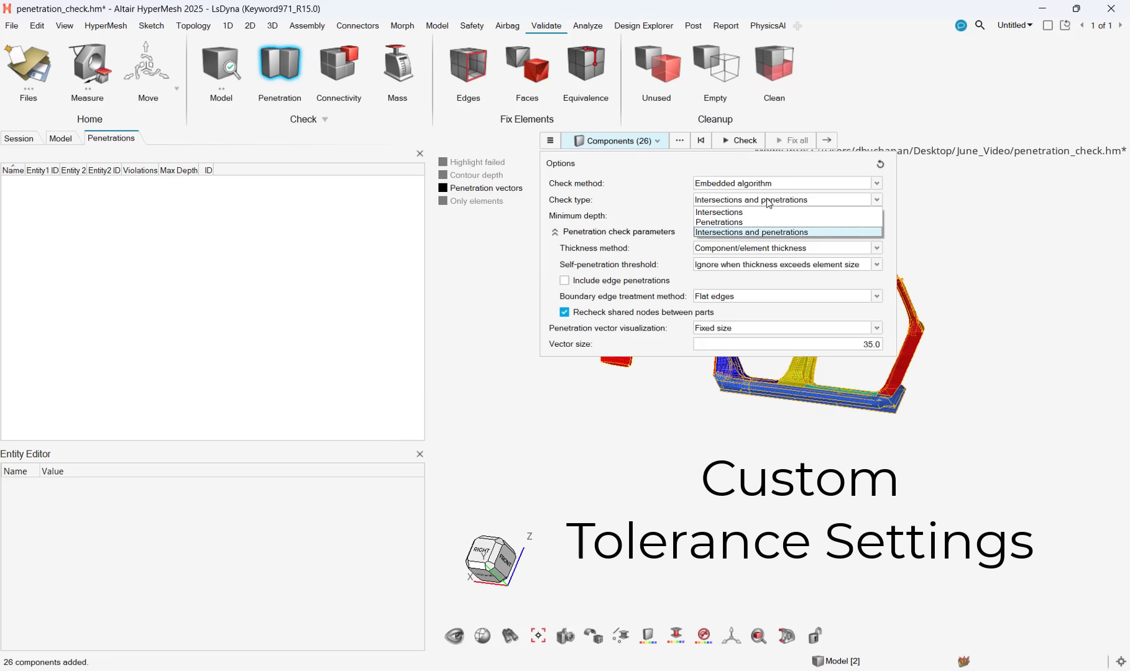
left_click(769, 203)
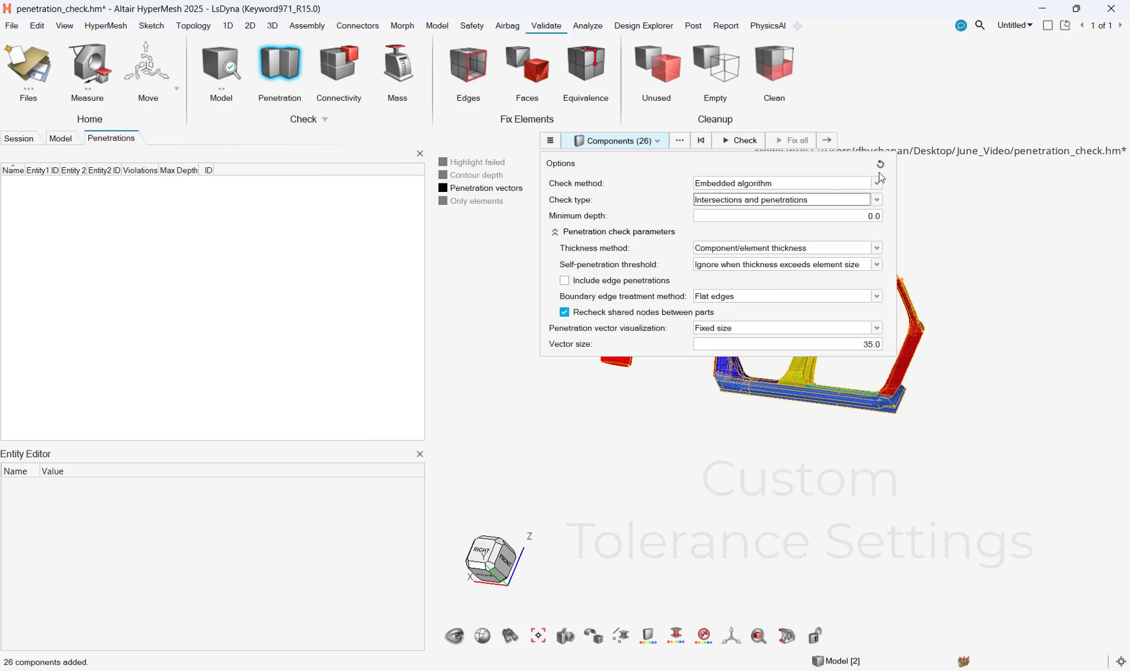
left_click(739, 141)
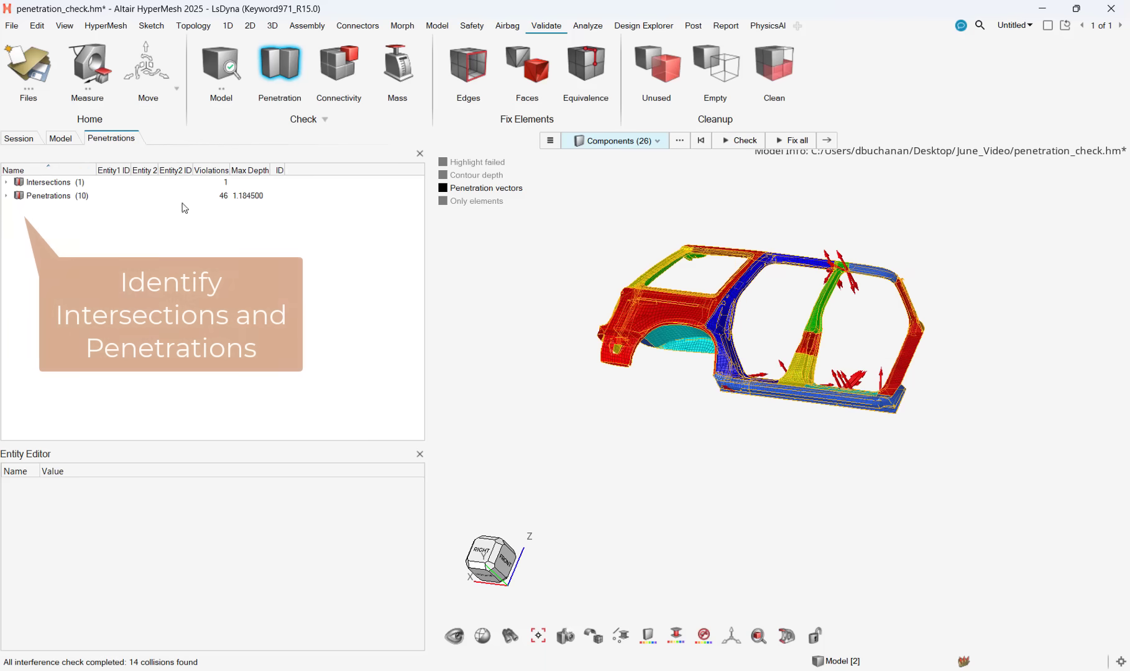
- Select the Rocker Inner Panel RH vs Rocker Fwd Top Panel RH intersection and highlight failed elements
left_click(7, 182)
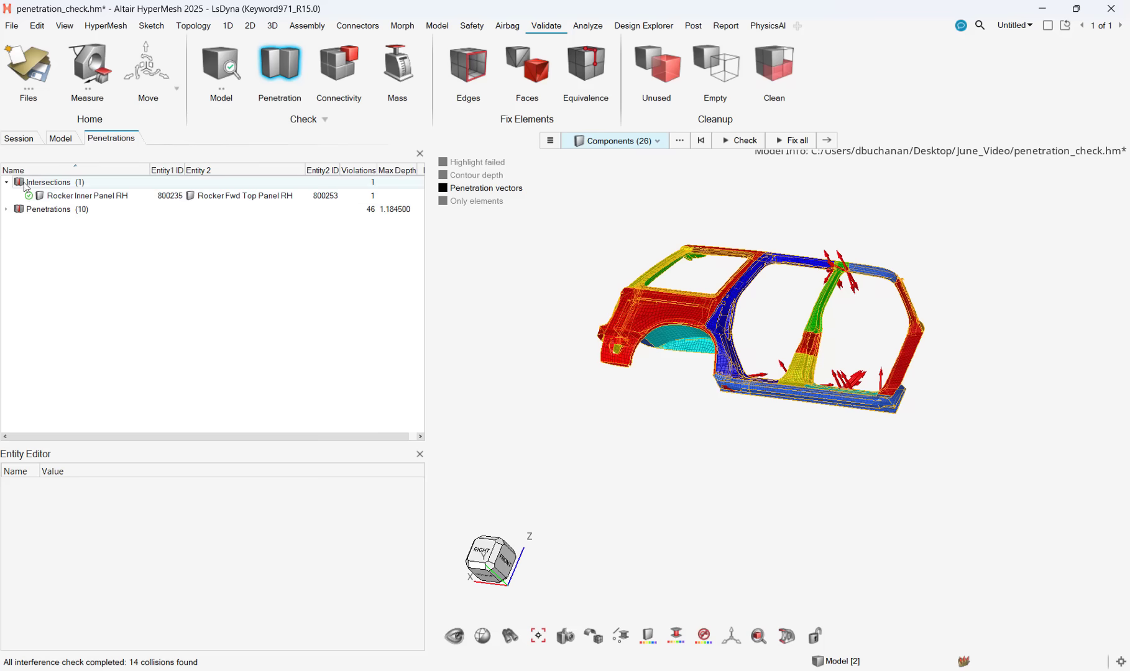
left_click(72, 198)
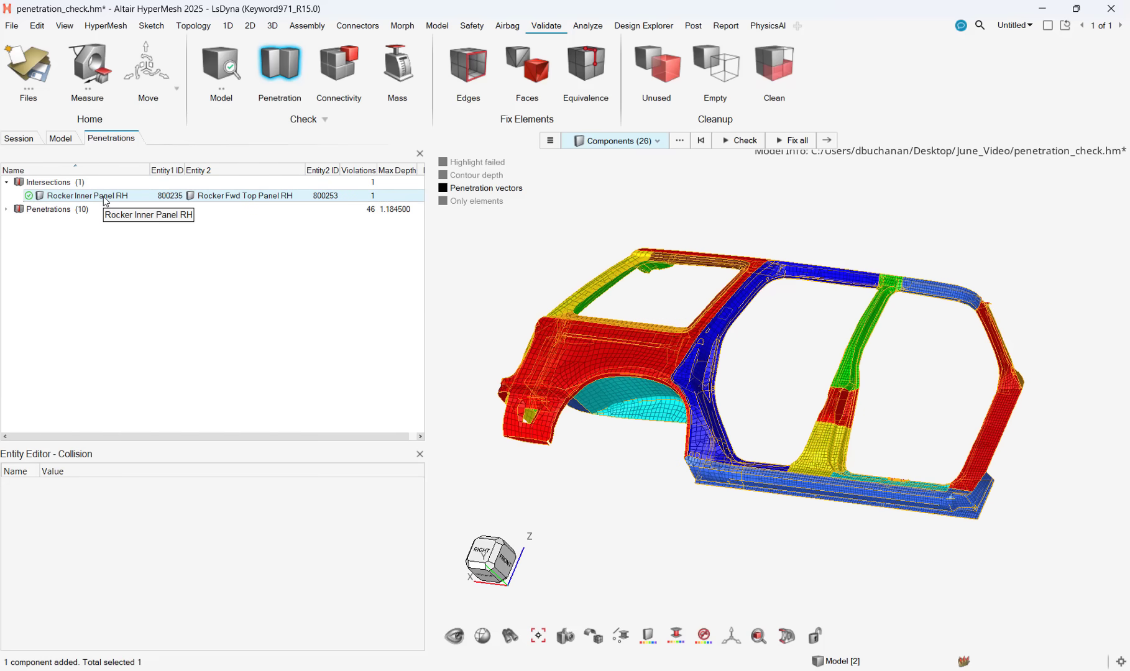
left_click(494, 165)
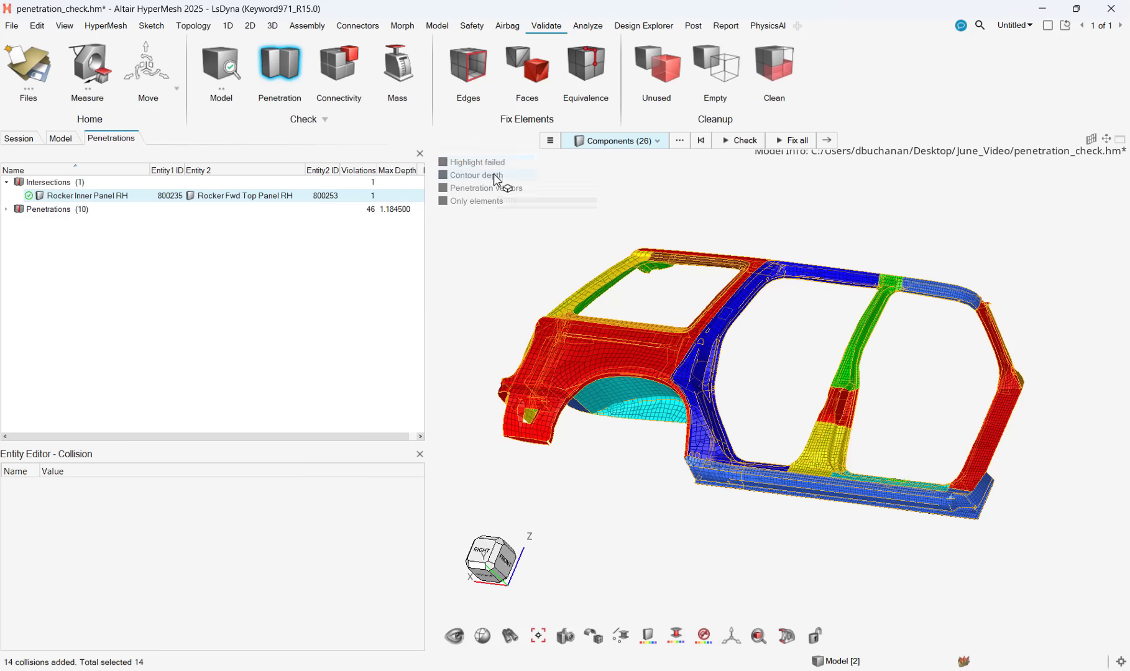
- Contour by depth, inspect the rocker, and auto-fix the Rocker Inner Panel RH intersection
left_click(494, 175)
scroll(1006, 516, "up", 10)
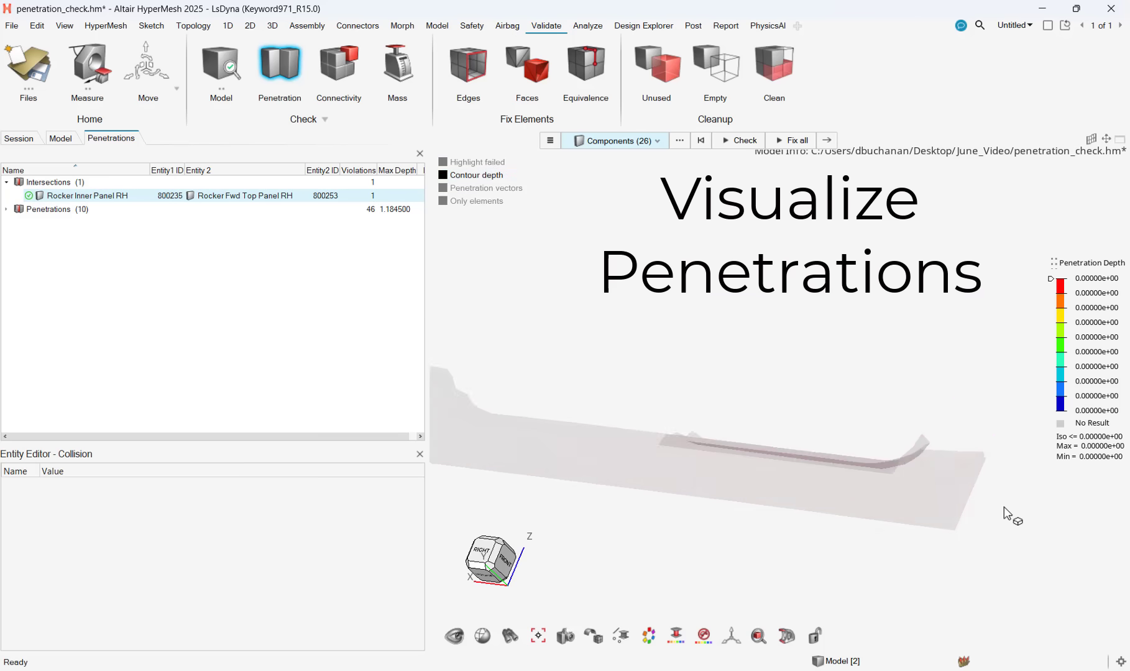
mouse_move(739, 405)
middle_mouse_down()
mouse_move(789, 424)
mouse_move(708, 411)
mouse_move(636, 456)
mouse_move(593, 428)
middle_mouse_up()
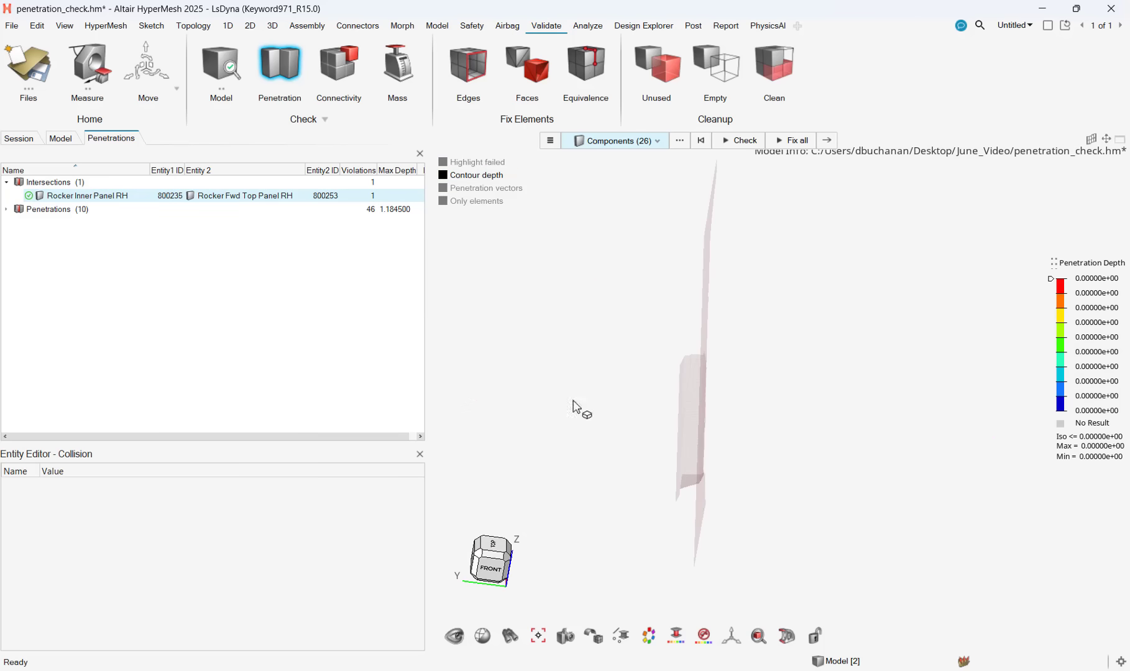
left_click(79, 194)
right_click(80, 194)
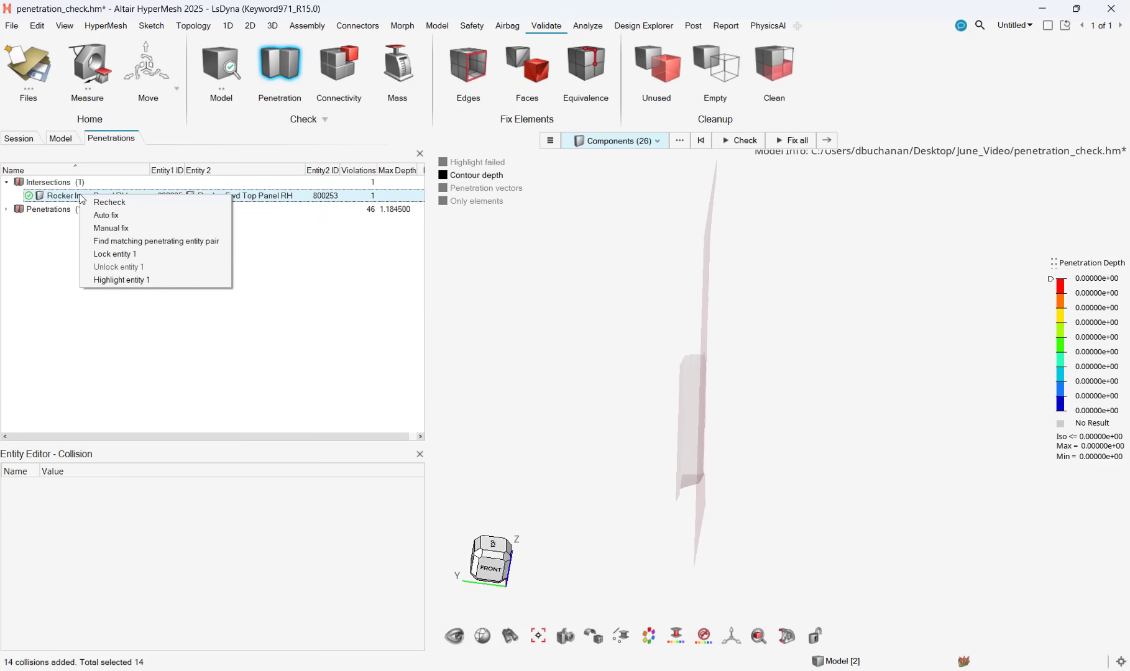
left_click(106, 215)
- Select the C-Pillar Outer Panel RH penetration and inspect its 0.213–1.184 depth contour
left_click(7, 182)
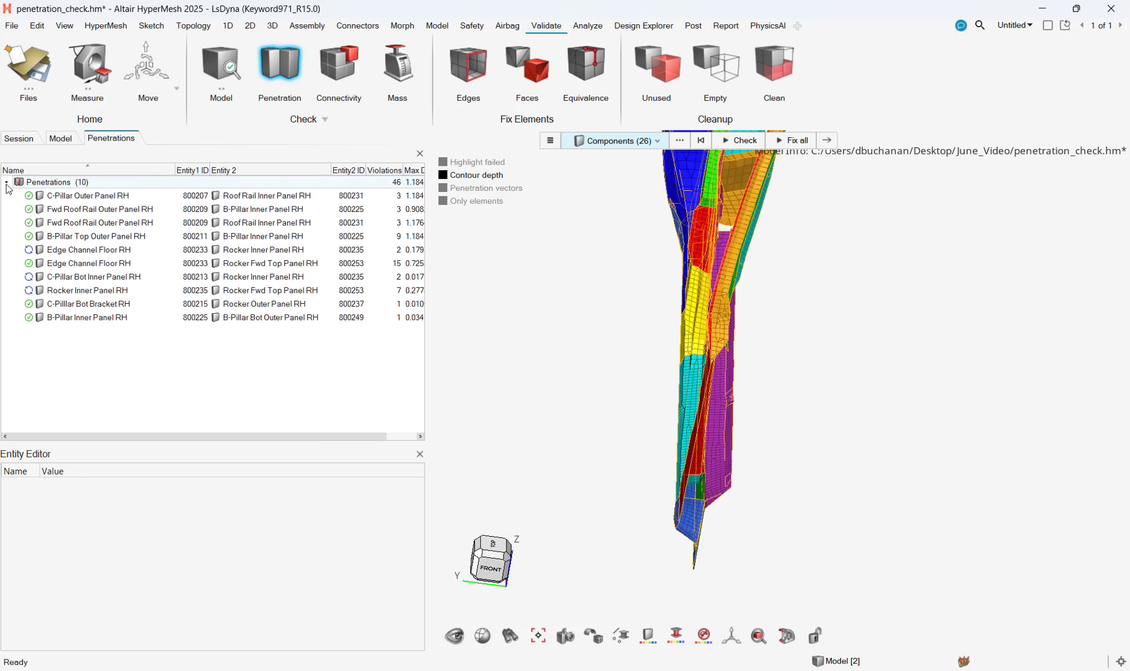
left_click(93, 196)
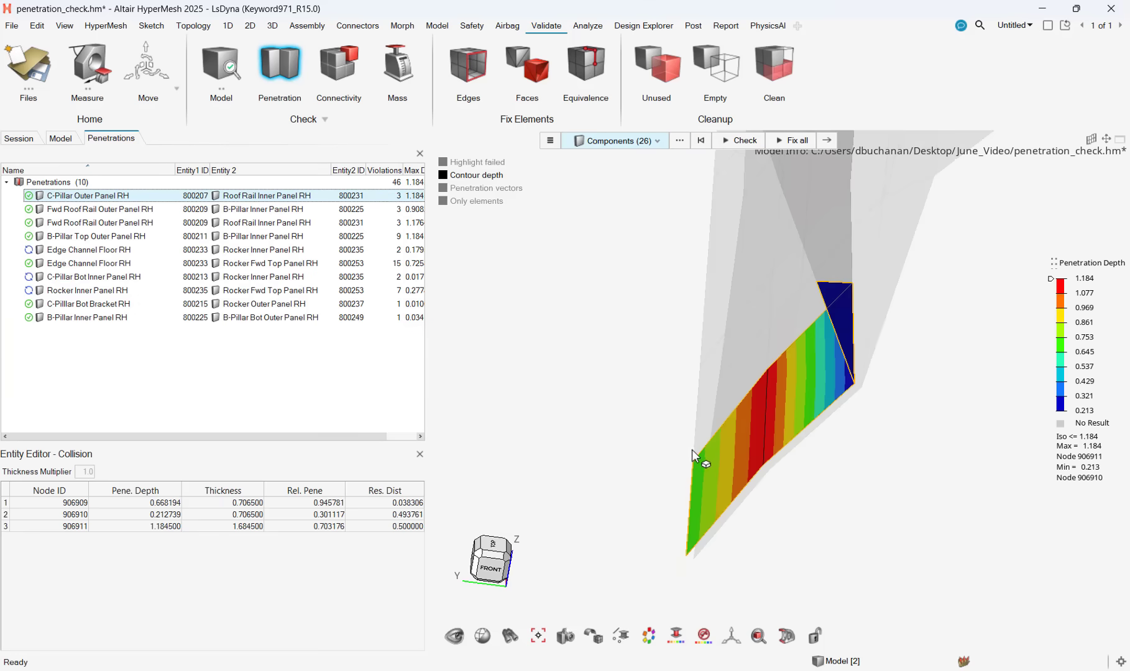
left_click_drag(692, 449, 946, 511, "ctrl")
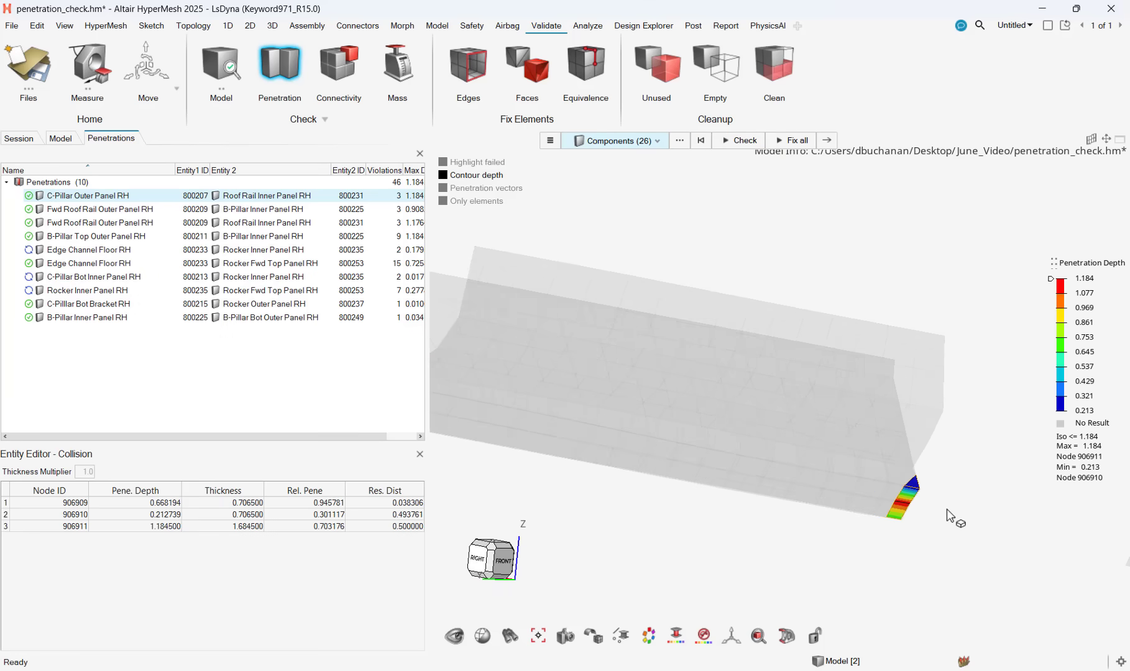
scroll(945, 513, "up", 5)
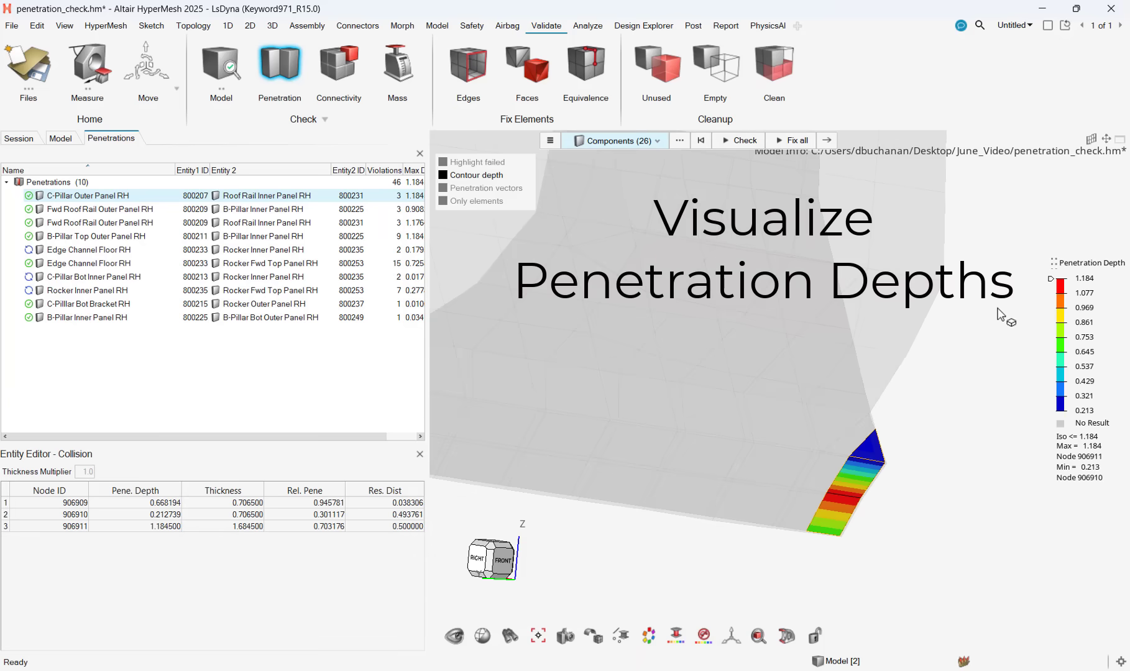
mouse_move(1052, 279)
left_mouse_down()
mouse_move(1054, 373)
mouse_move(1087, 238)
left_mouse_up()
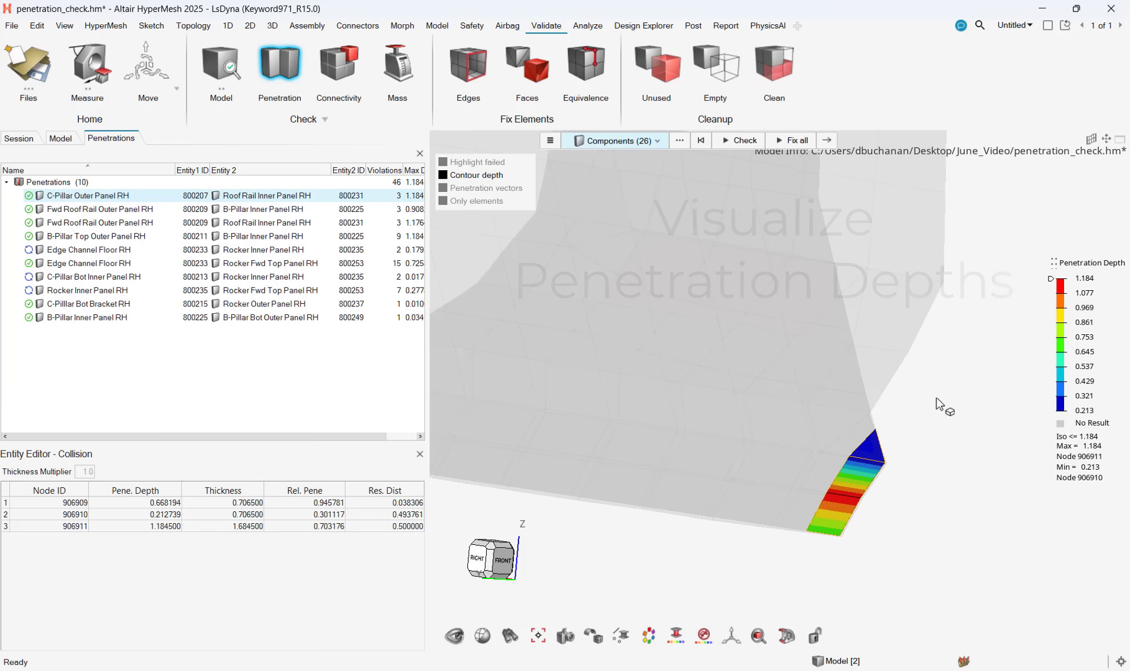
left_click_drag(811, 459, 804, 422, "ctrl")
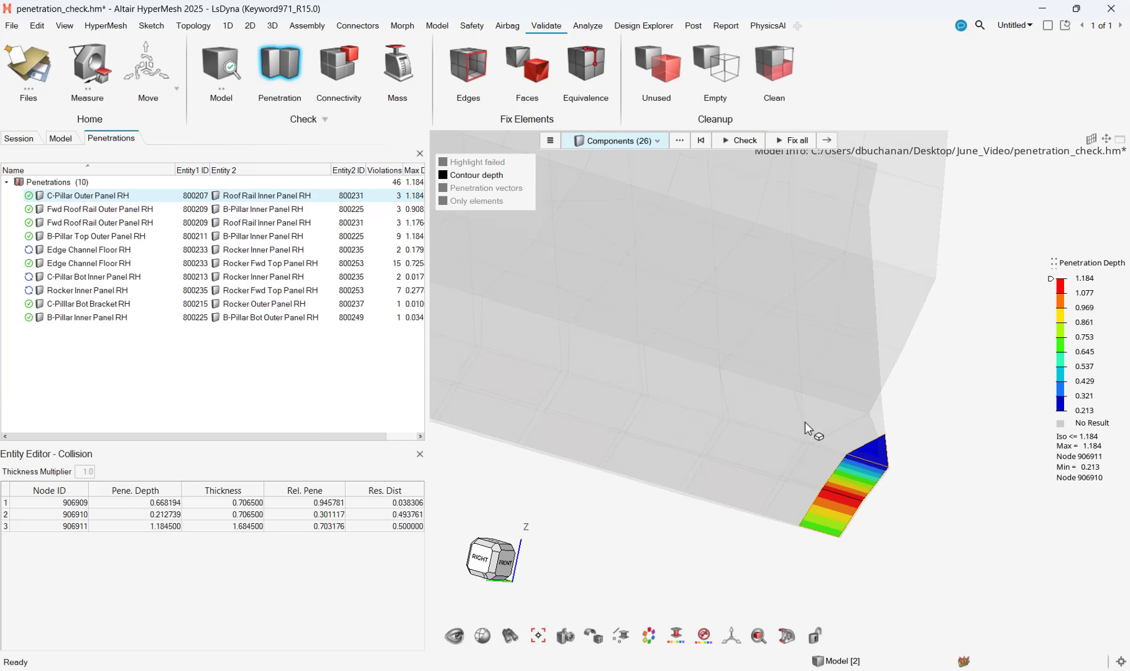
- Show penetration vectors for only the penetrating elements and rotate to view the joint
left_click(487, 188)
left_click_drag(642, 321, 638, 371, "ctrl")
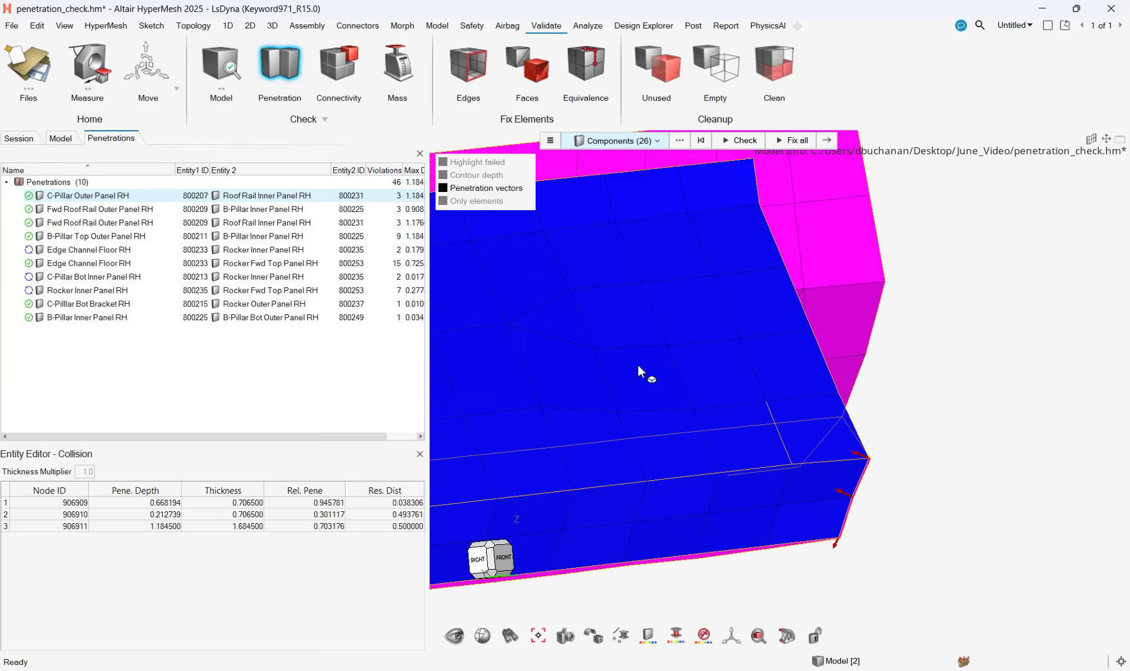
left_click(489, 208)
left_click_drag(715, 336, 862, 560, "ctrl")
scroll(789, 363, "up", 5)
left_click_drag(801, 373, 816, 459, "ctrl")
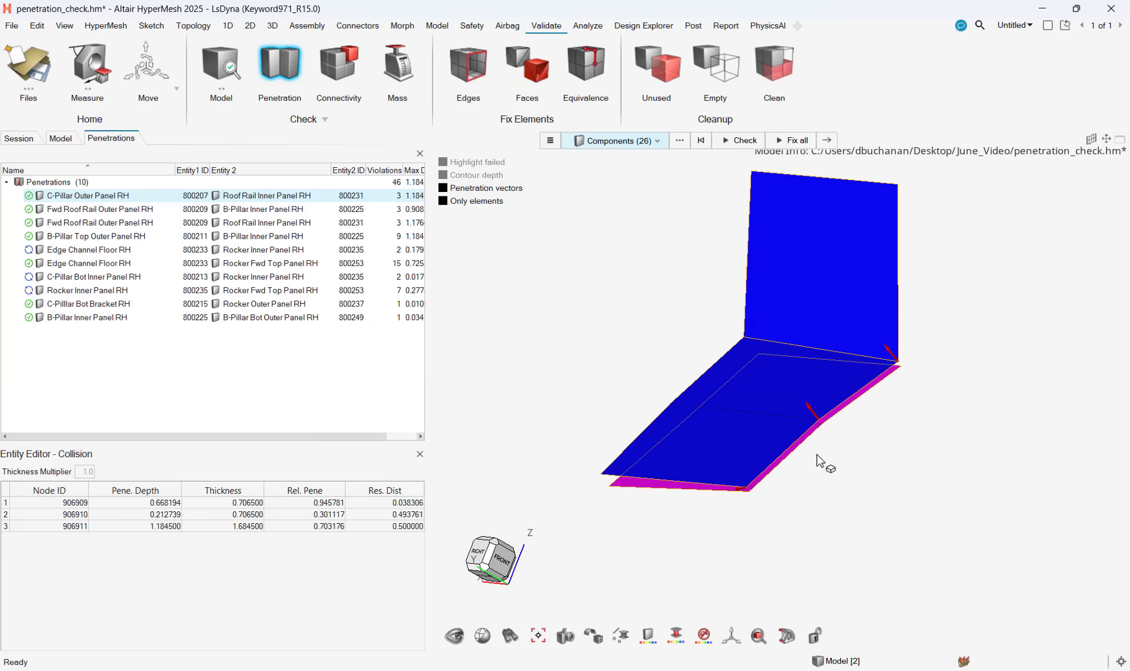
scroll(817, 461, "down", 3)
- Display the shells at true thickness and examine the panel joint close-up
left_click(620, 635)
left_click(653, 606)
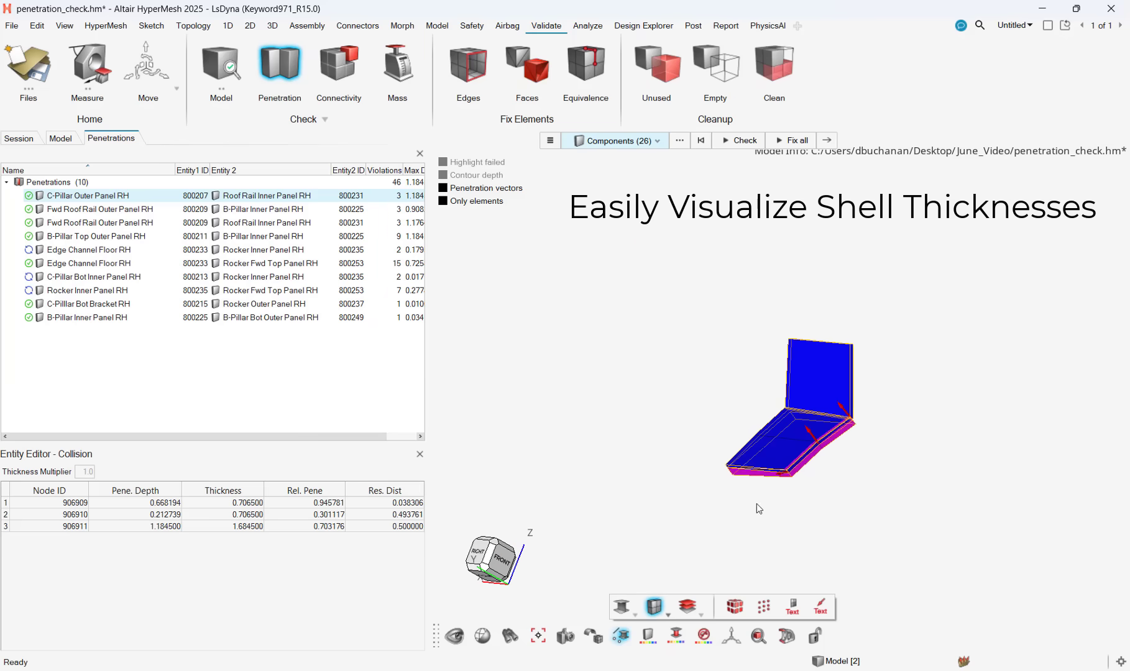
scroll(810, 500, "up", 4)
left_click_drag(810, 500, 753, 545, "ctrl")
scroll(754, 545, "up", 6)
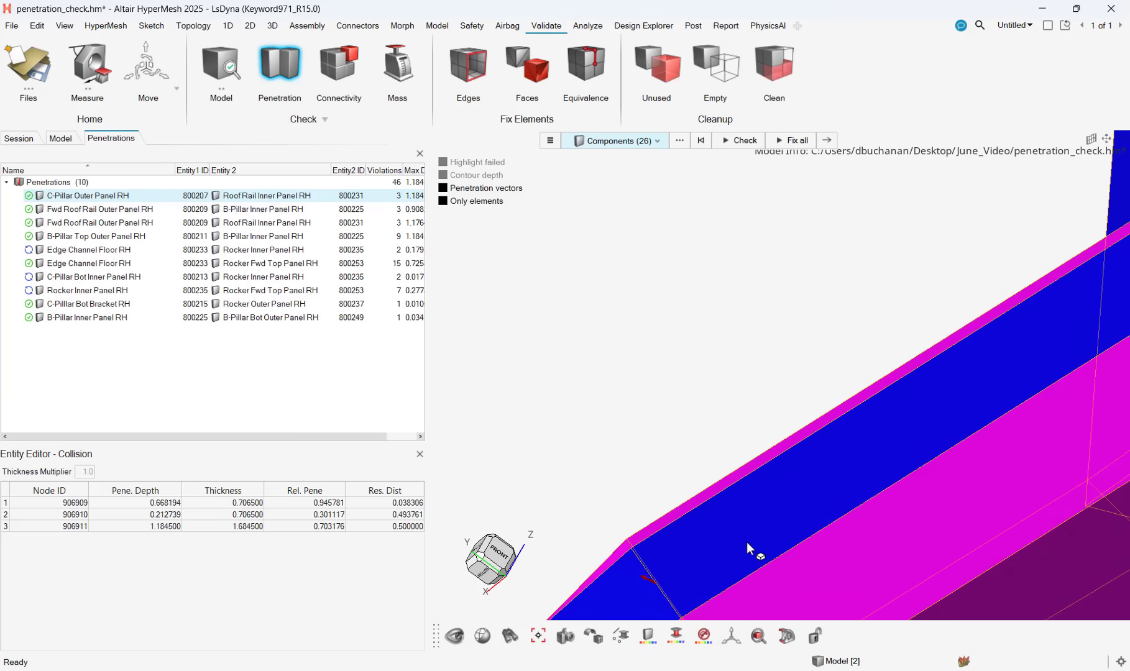
scroll(763, 551, "down", 8)
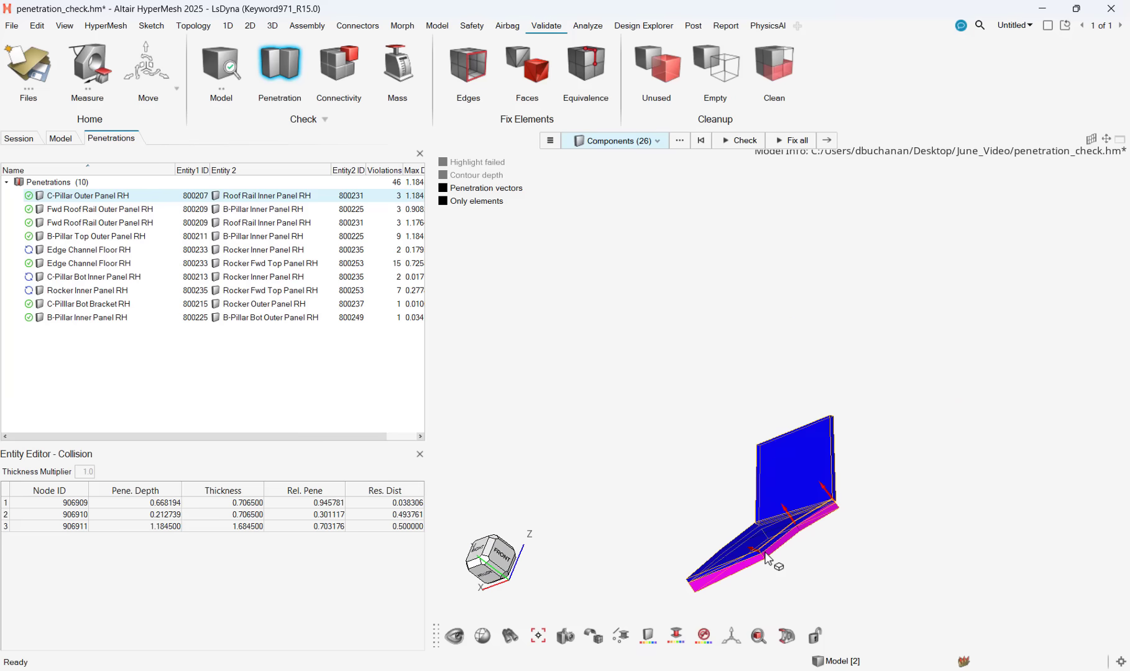
- Inspect penetrating nodes 906909 and 906911 from the Collision table, deepest 1.1845
right_click(109, 197)
left_click(320, 632)
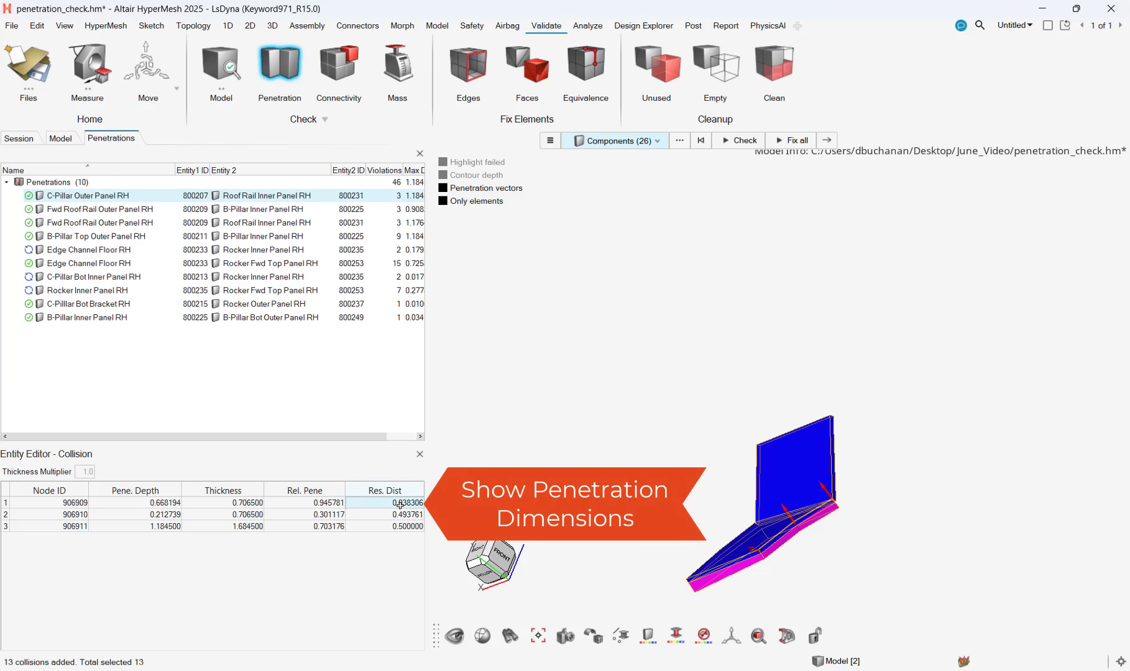
left_click(332, 503)
left_click(259, 504)
left_click(180, 503)
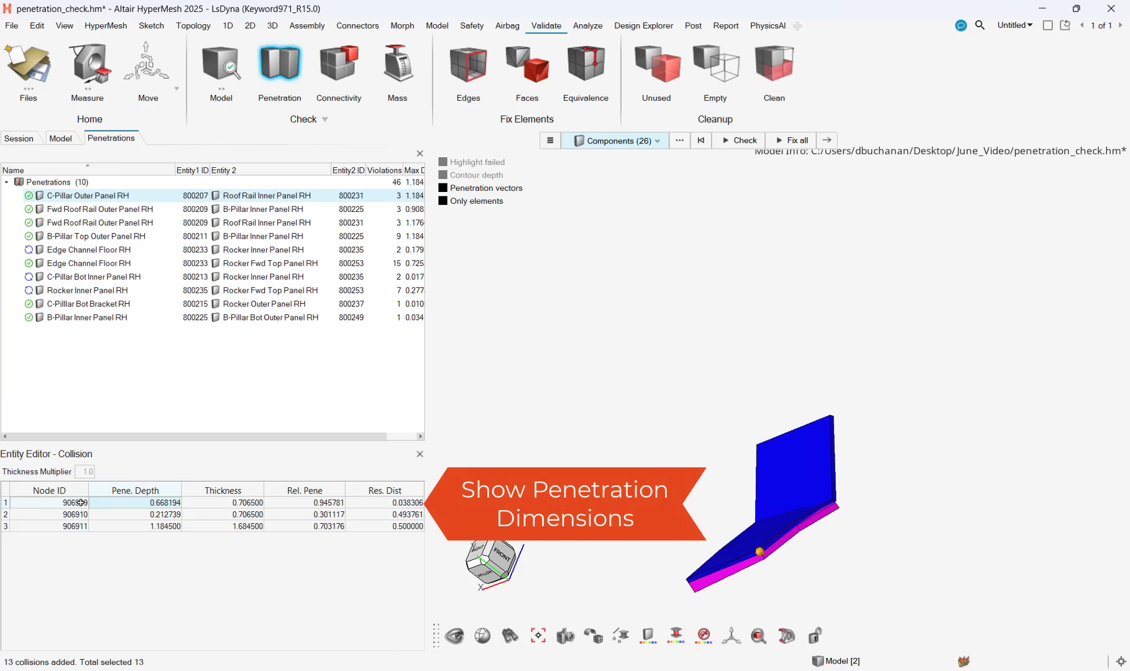
left_click(176, 526)
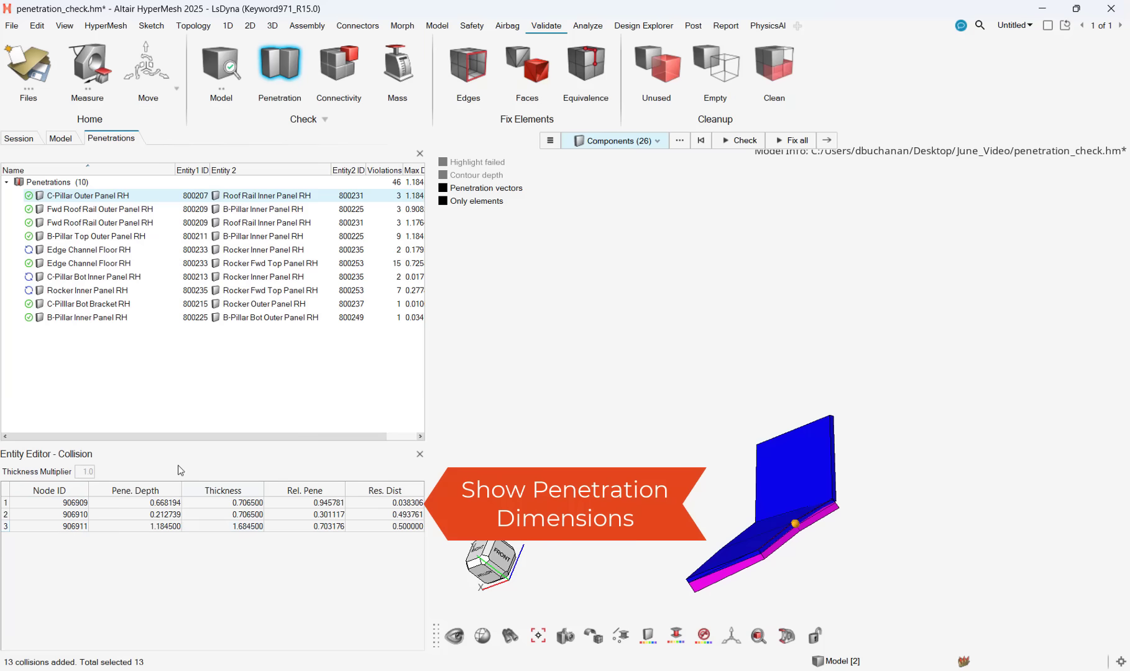
- Auto-fix the C-Pillar Outer Panel RH penetration, then contour the remaining 9 penetrations by depth
right_click(92, 198)
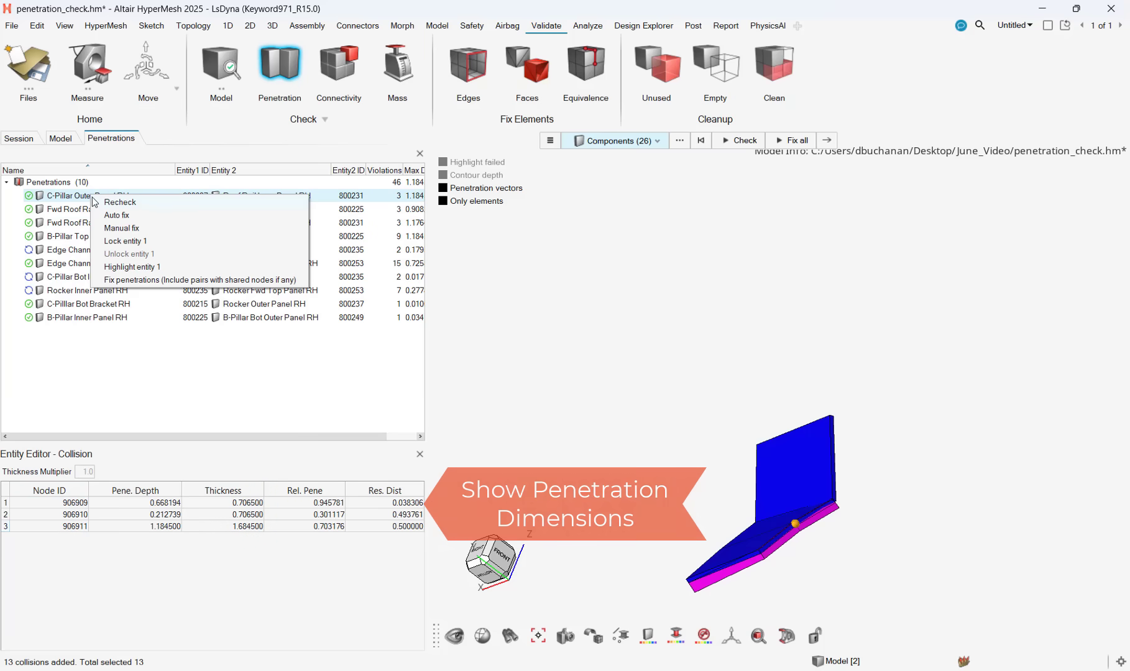
left_click(118, 215)
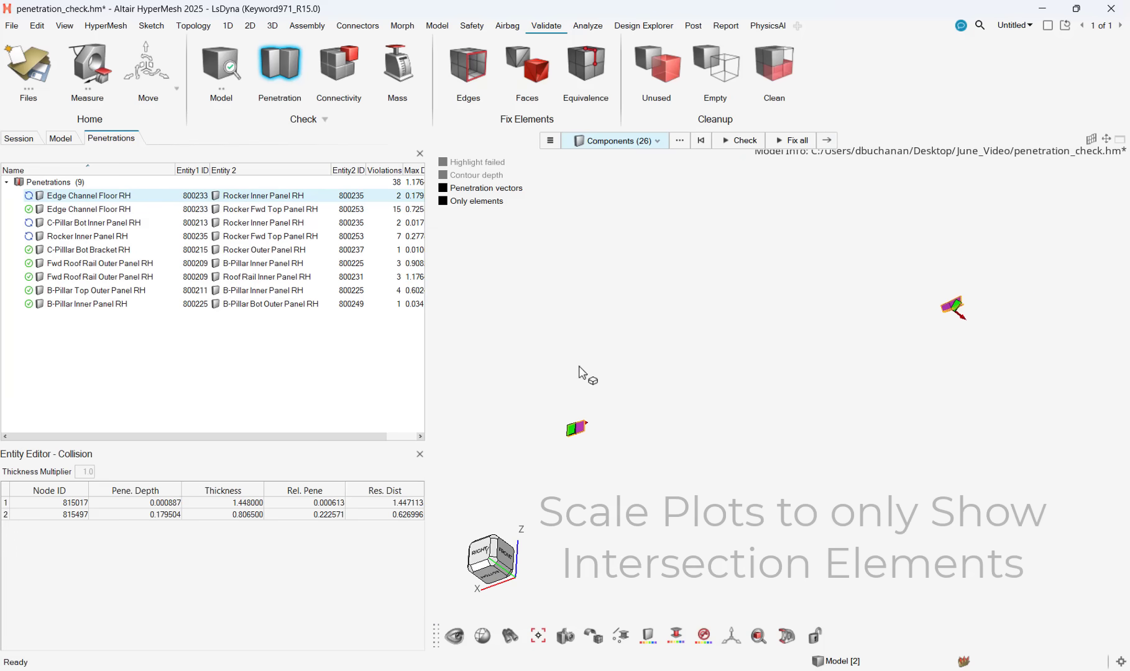
left_click(480, 176)
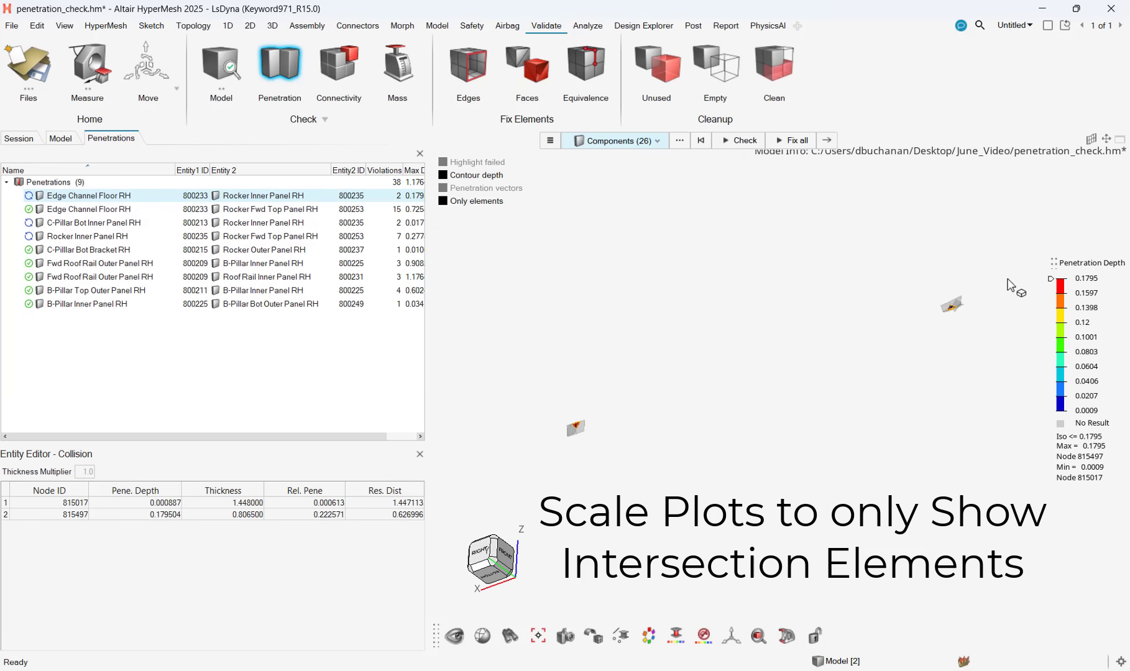
middle_click_drag(835, 359, 793, 444)
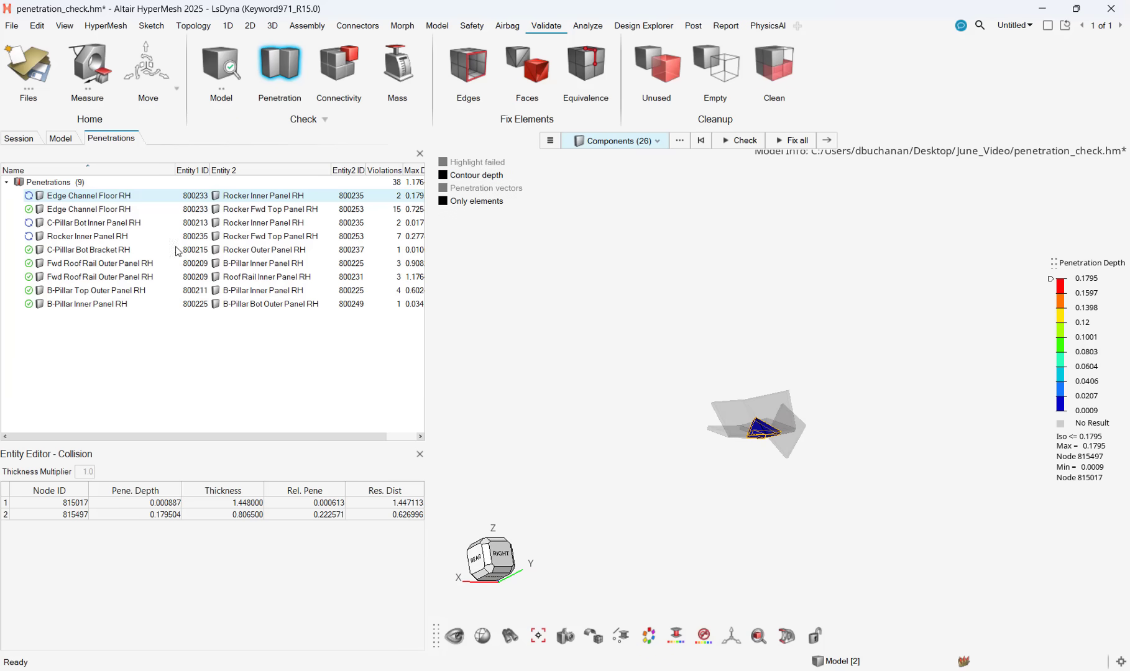
- Auto-fix the Edge Channel Floor RH penetrations, then select and fix the six remaining pairs
right_click(97, 199)
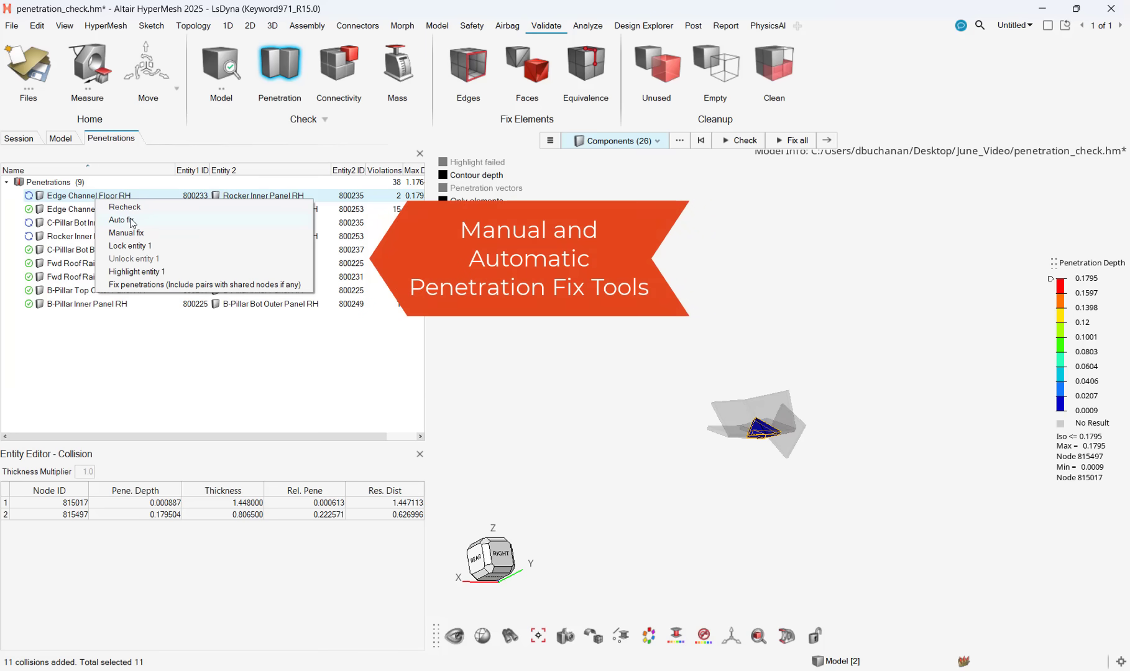
left_click(132, 221)
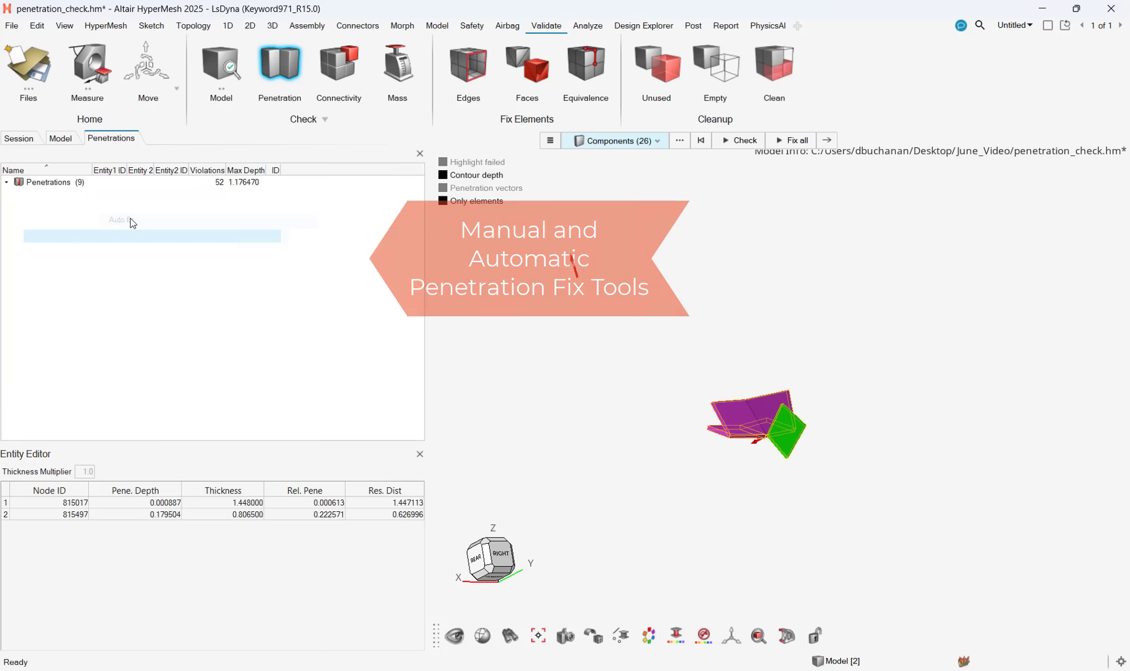
scroll(835, 463, "down", 8)
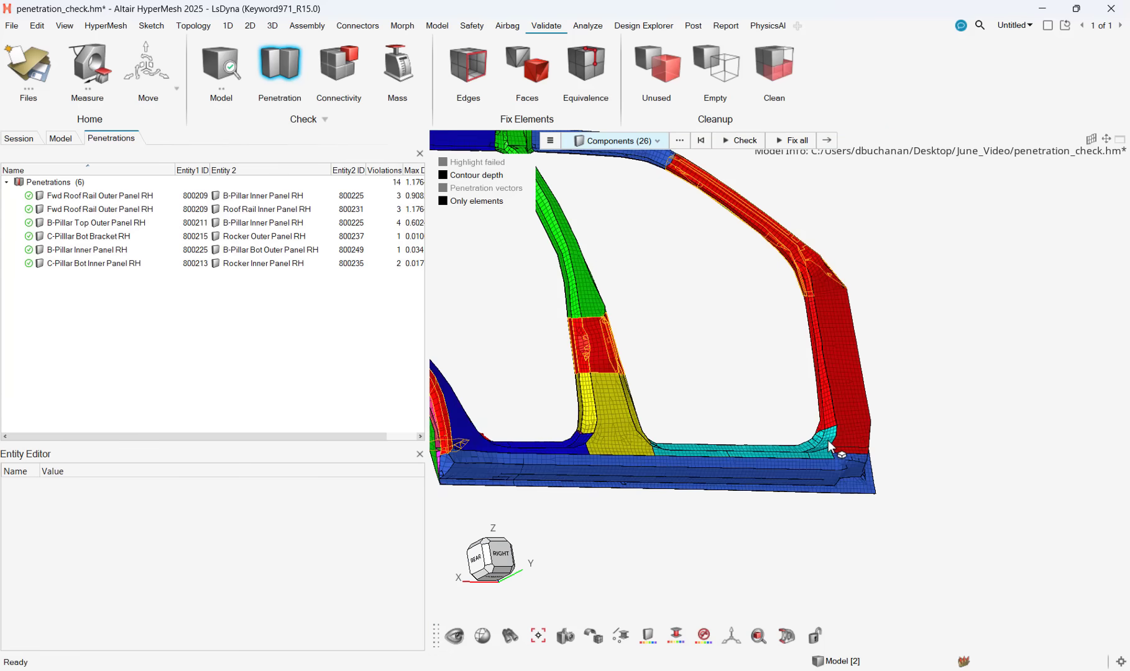
left_click_drag(827, 440, 688, 371, "ctrl")
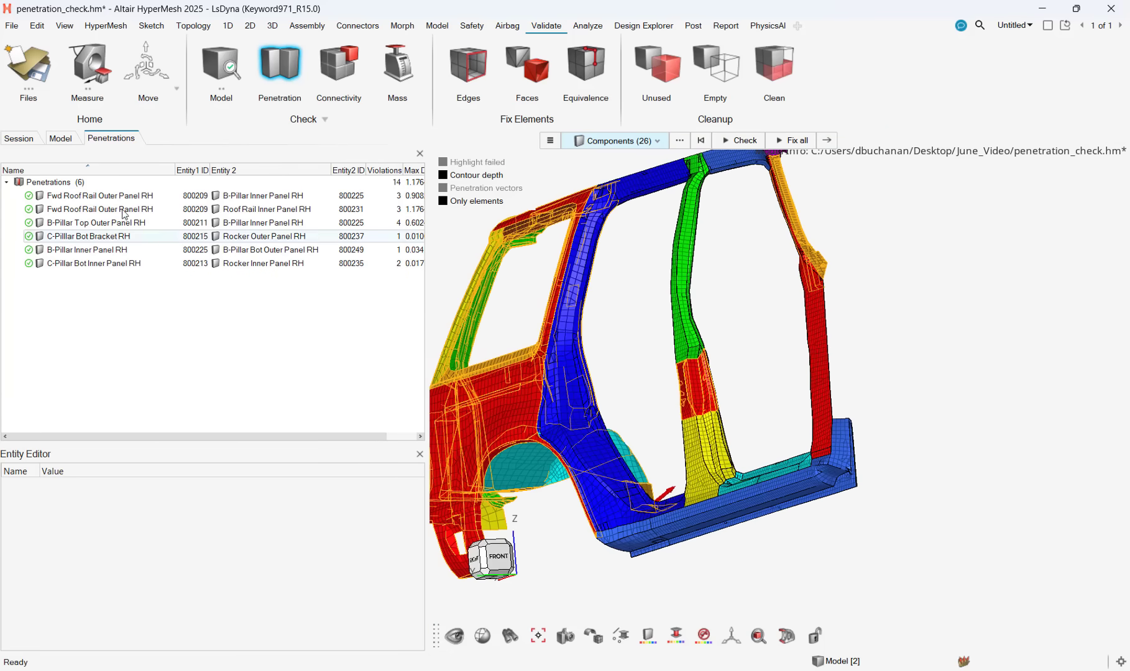
left_click(93, 196)
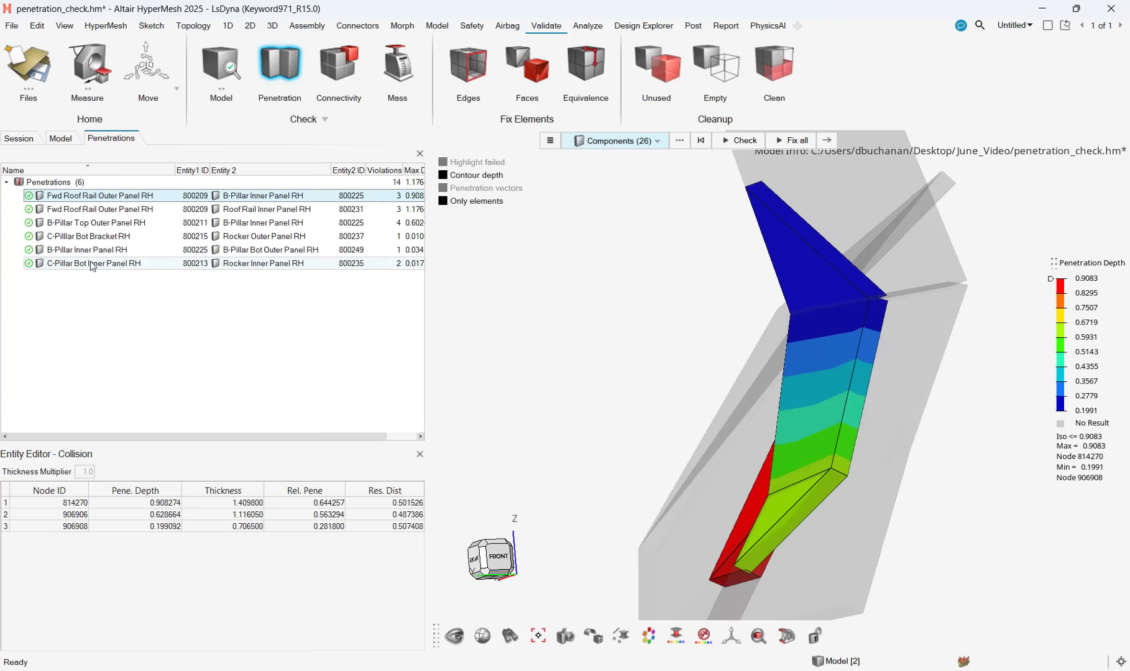
left_click(91, 264, "shift")
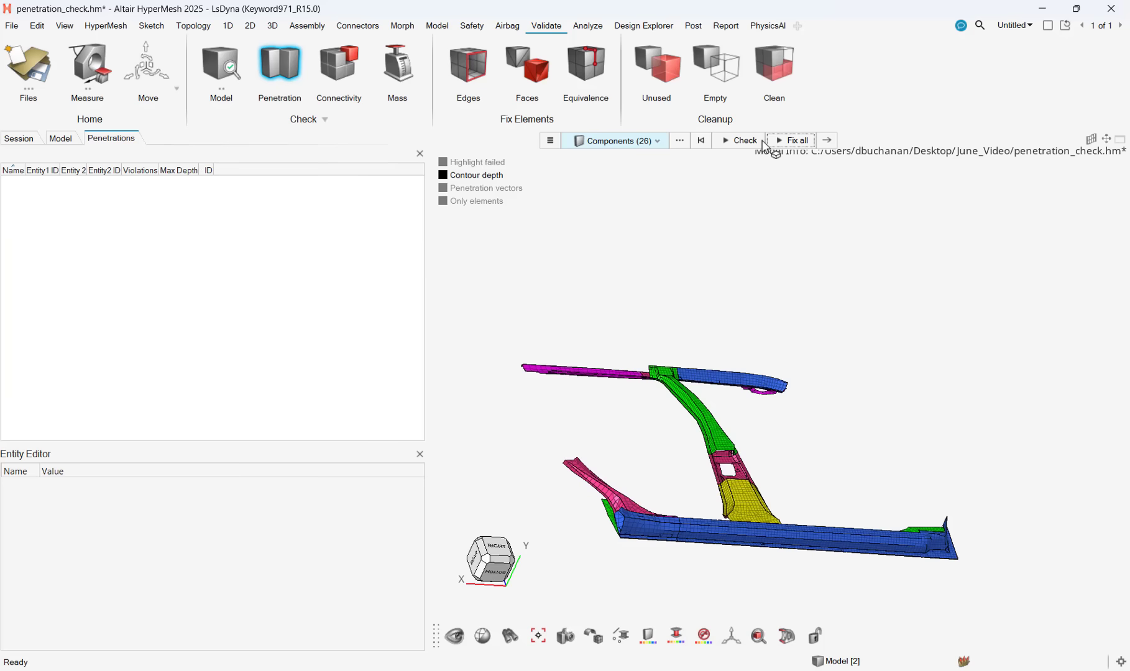
- Show all components again and fit the body side in a tilted 3-D view
right_click(828, 284)
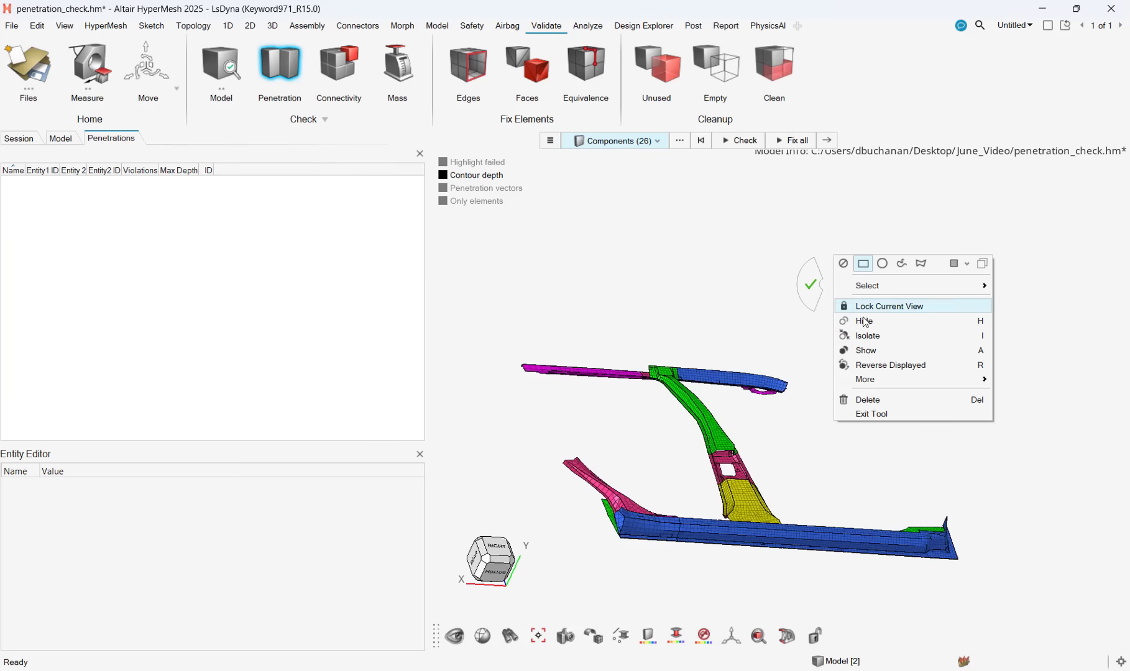
left_click(889, 350)
key("f")
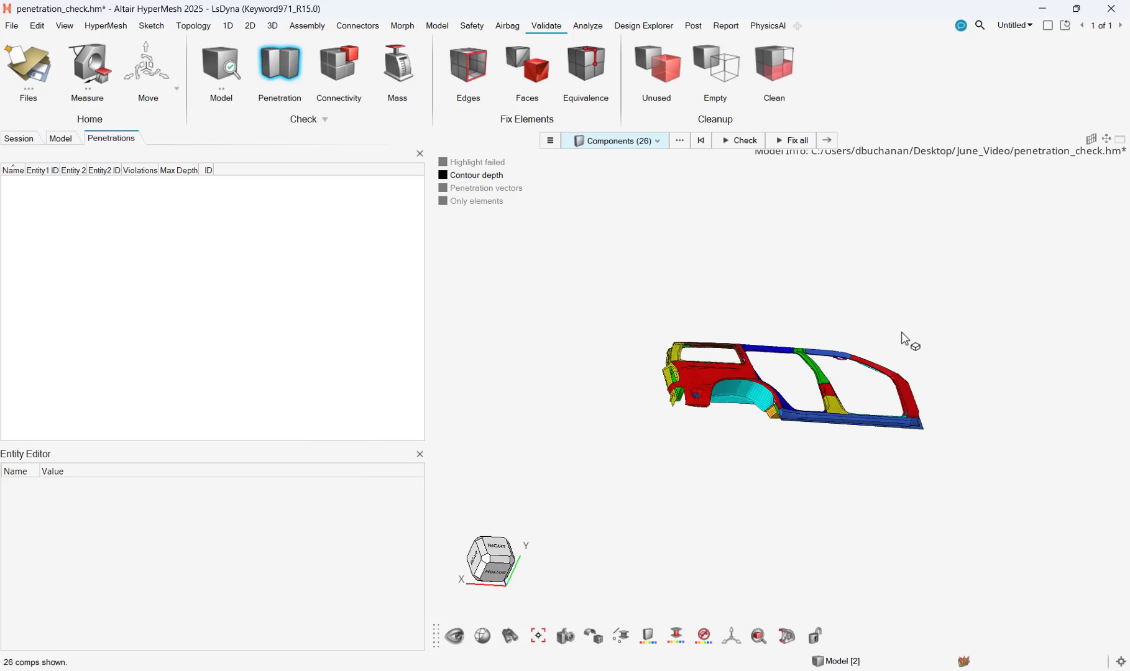
middle_click_drag(772, 344, 623, 267)
- Rerun the penetration check on all components, confirming no intersections or penetrations remain
left_click_drag(624, 267, 1013, 540)
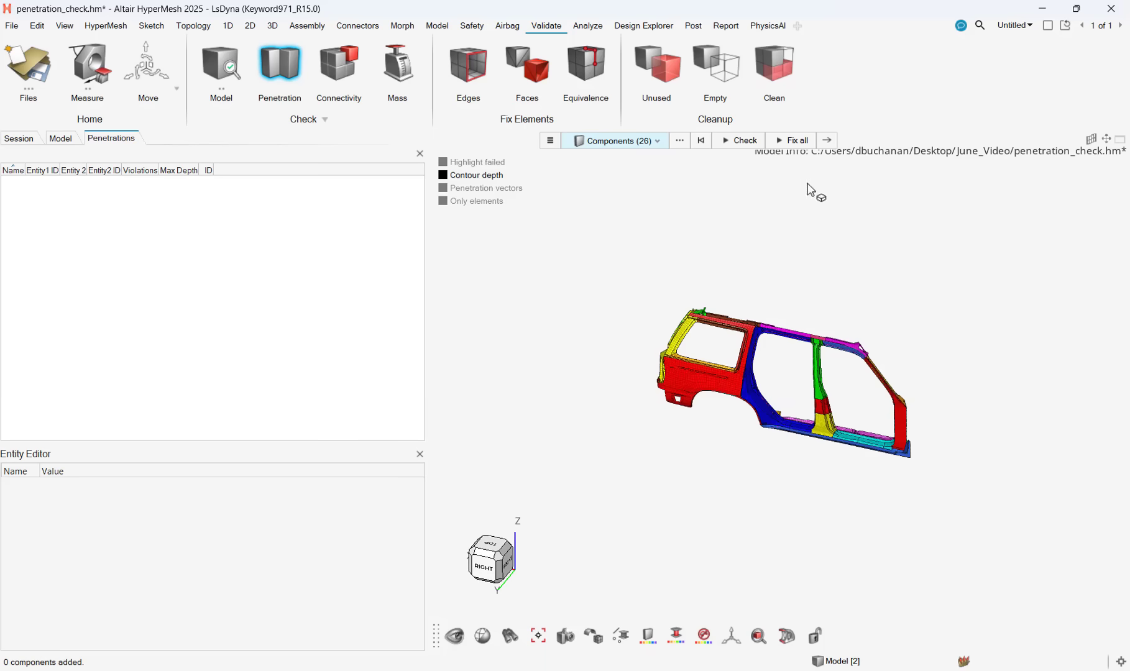
left_click(736, 140)
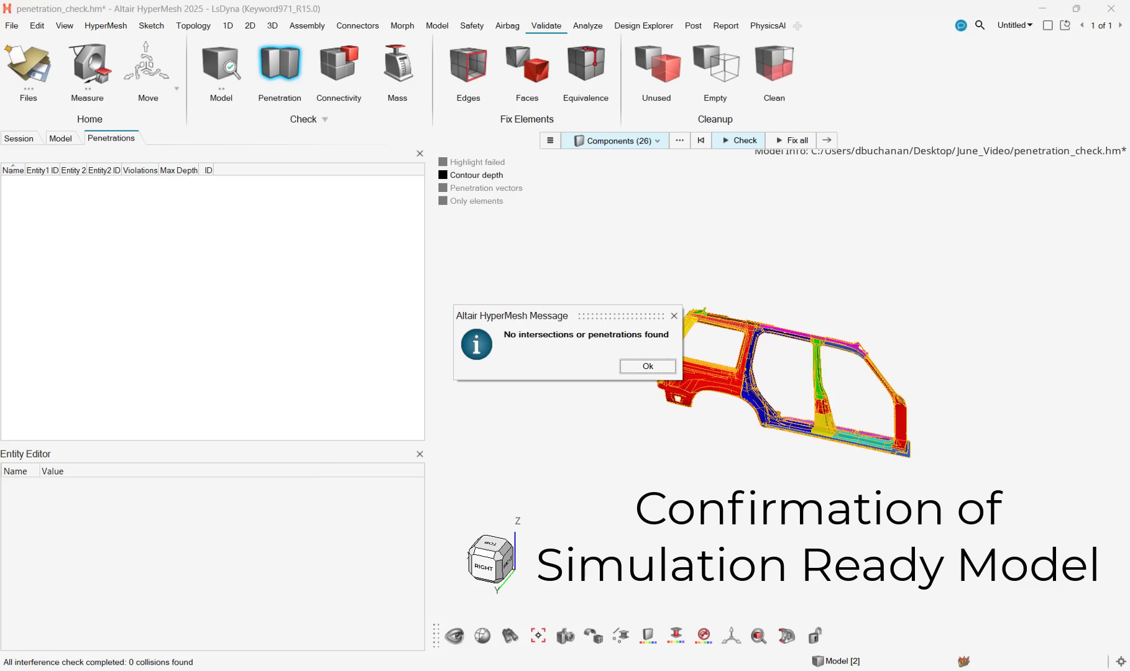
left_click(663, 370)
left_click(220, 64)
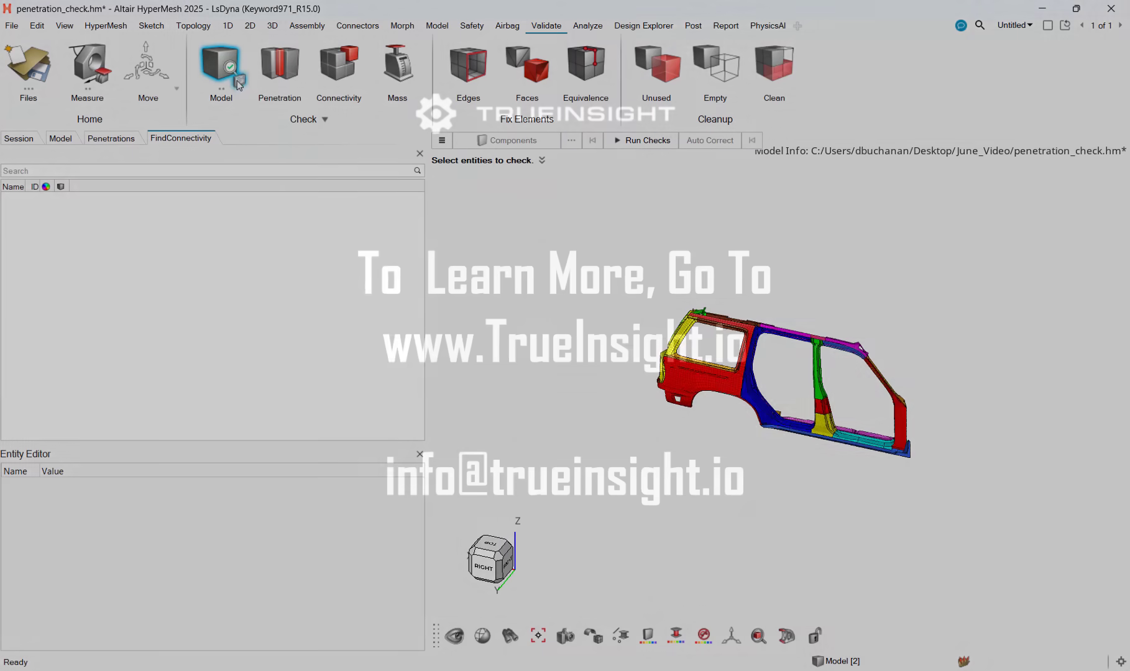